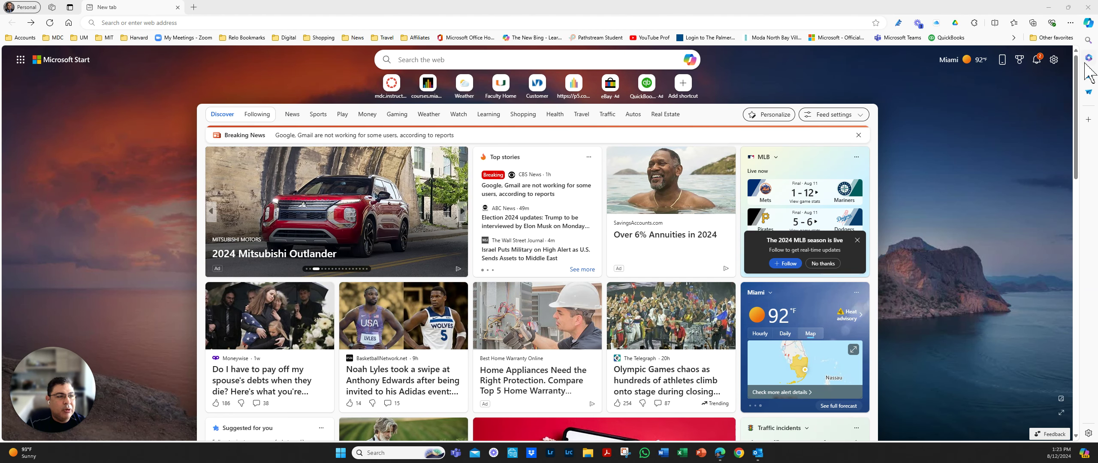
- Open the Copilot pane, try the Creative and Balanced conversation styles, and settle on More Precise
click(1089, 24)
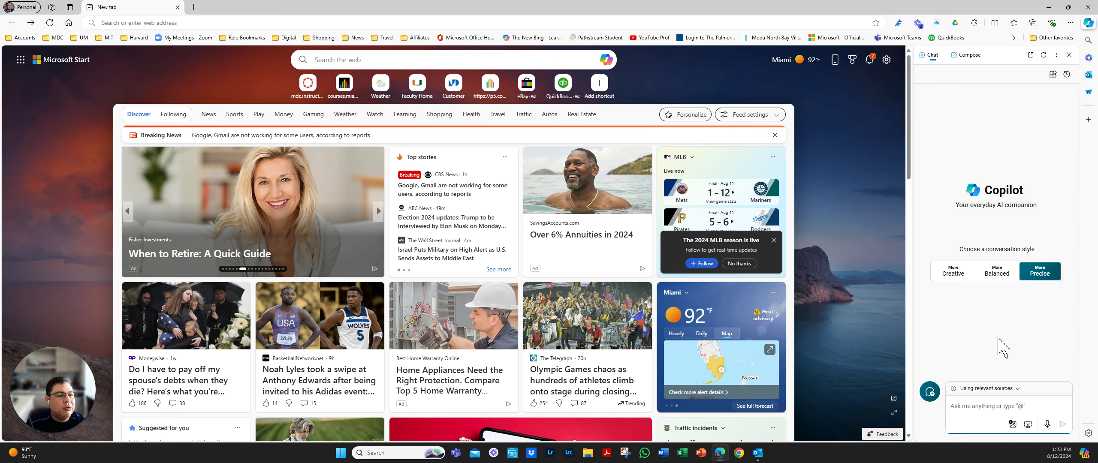
click(951, 275)
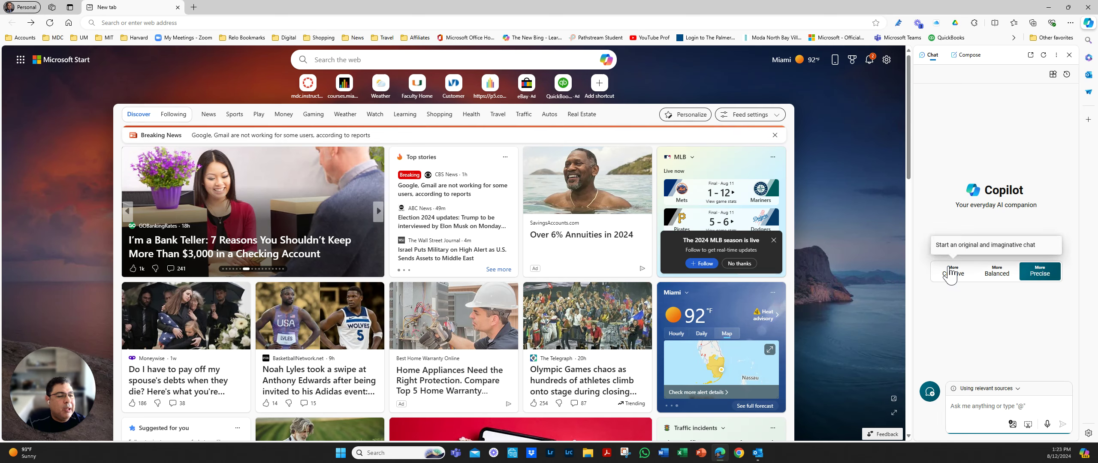
click(995, 277)
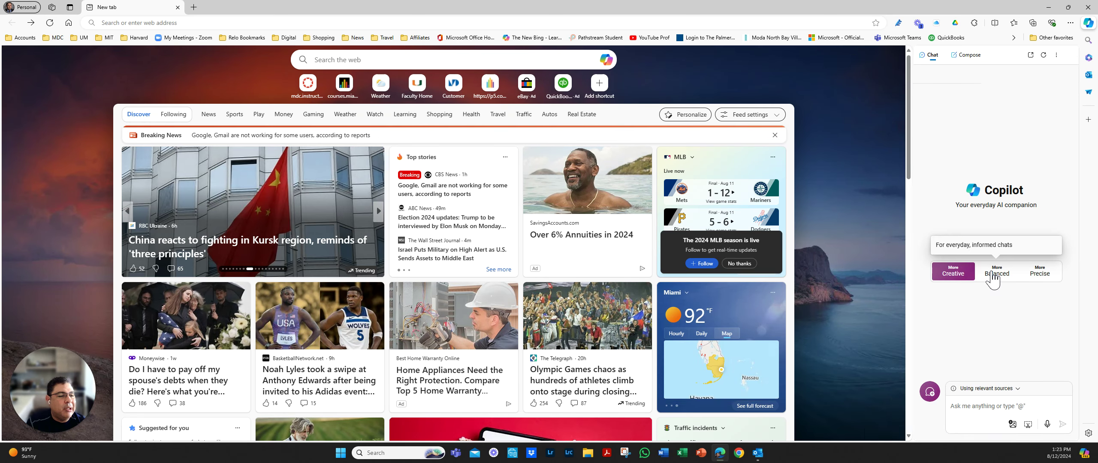
click(1042, 277)
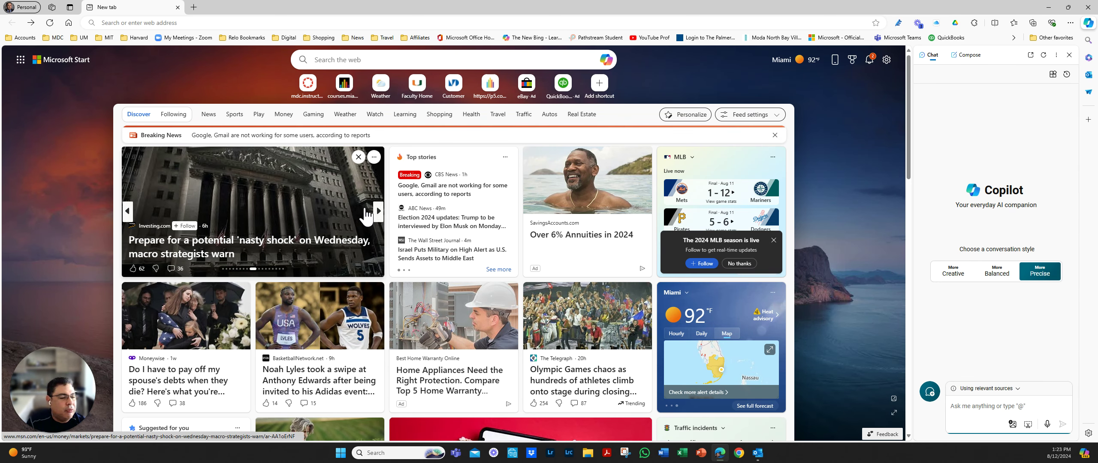
- Search the web for "mexican restaurants near me"
click(322, 60)
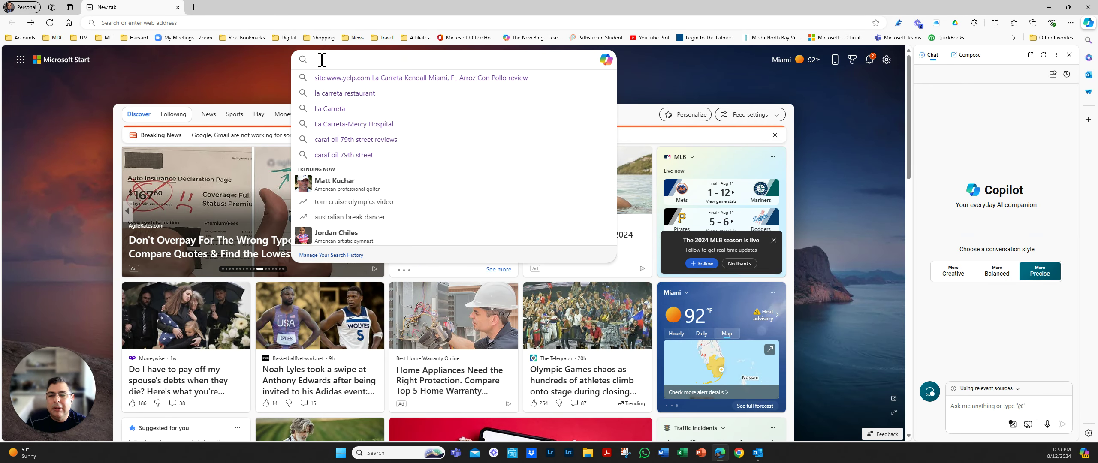
text(mexi)
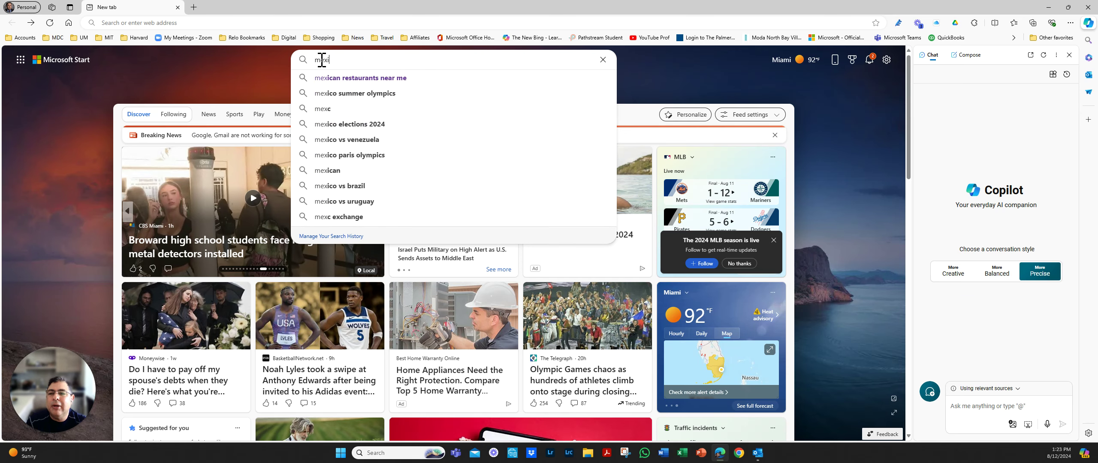
text(can)
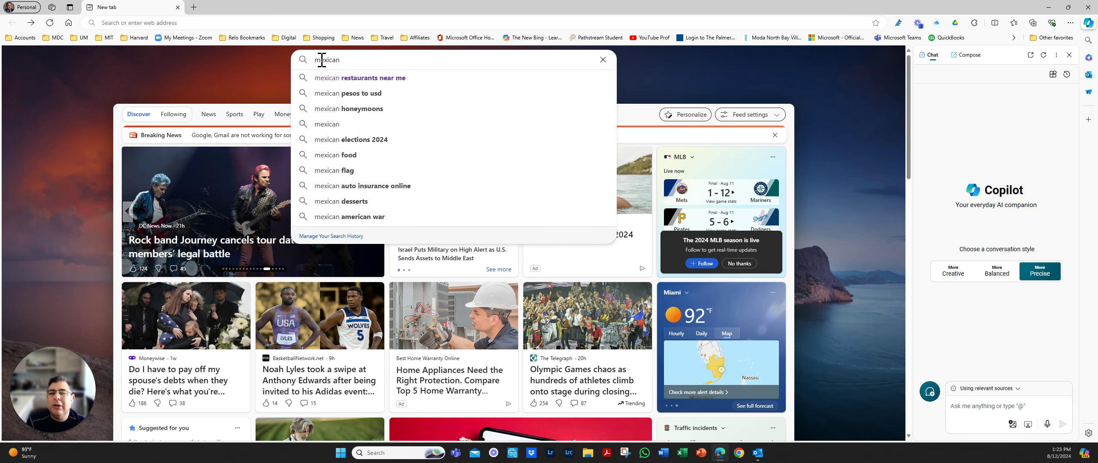
click(348, 81)
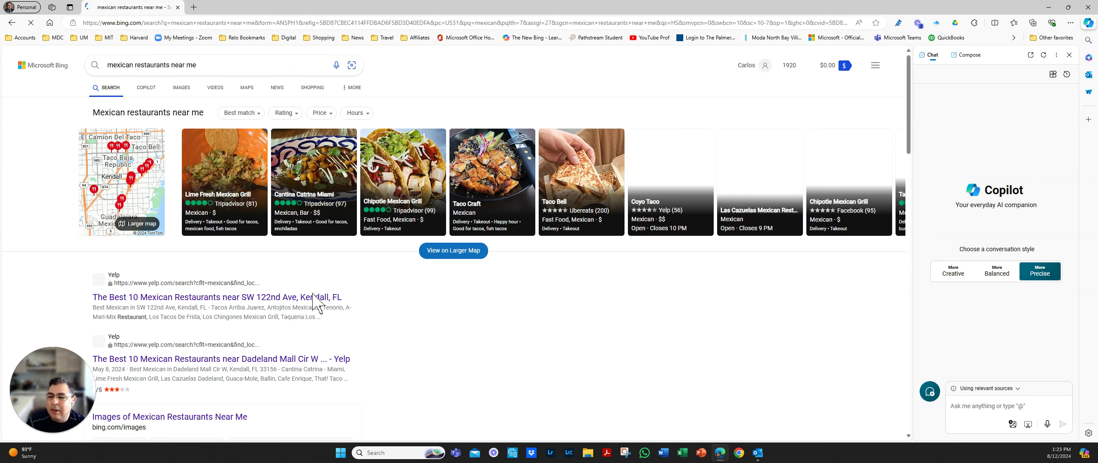
- Look through the search results and open Yelp's "Top 10 Best Mexican Restaurant in Kendall West, FL" page
scroll(515, 353, down, 1)
scroll(418, 312, down, 2)
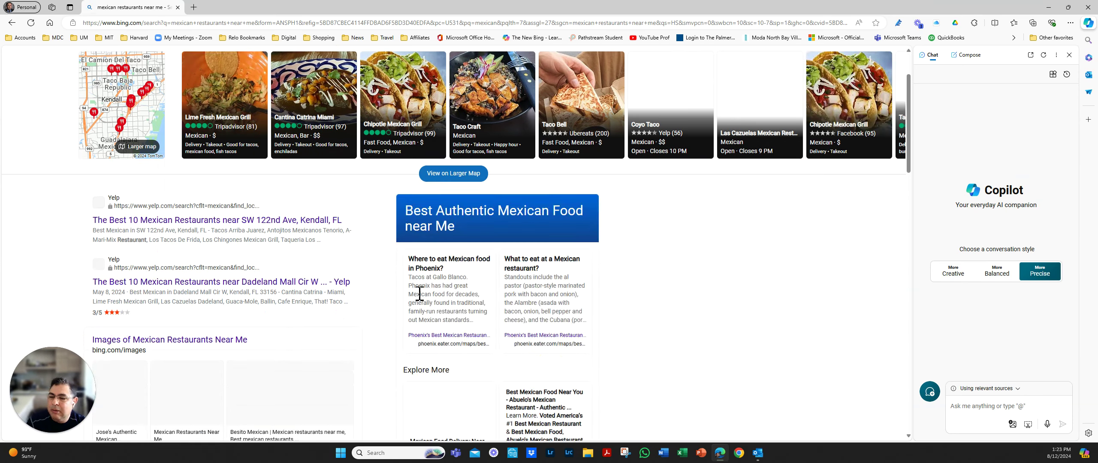
scroll(412, 295, down, 5)
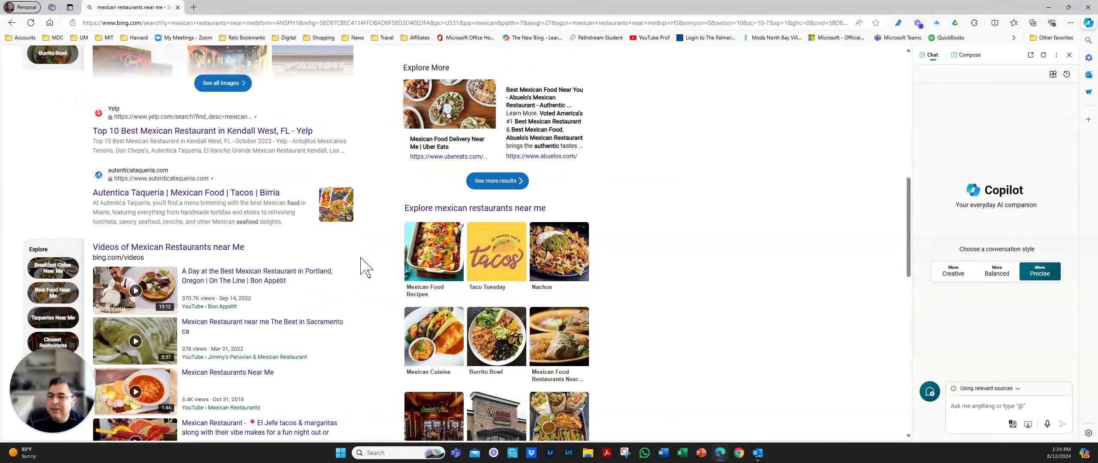
scroll(365, 256, down, 2)
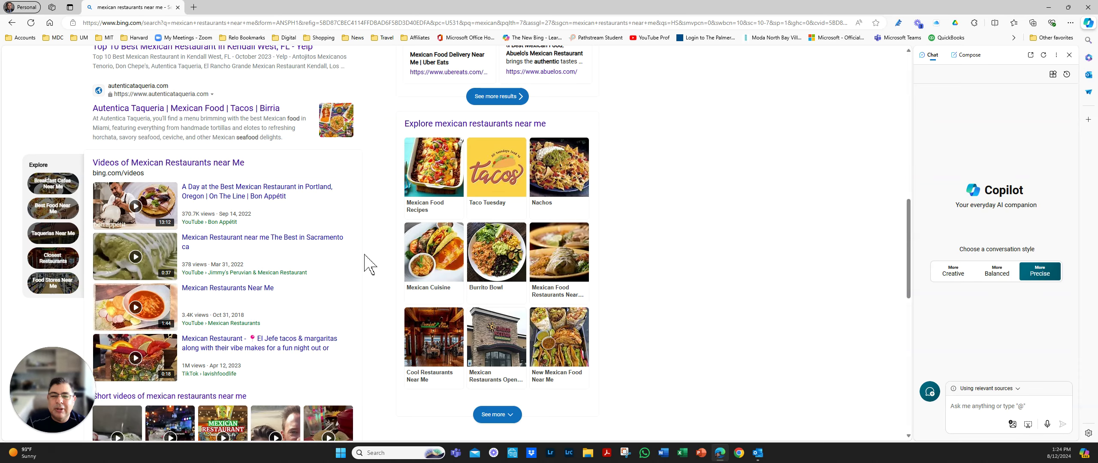
scroll(365, 264, up, 3)
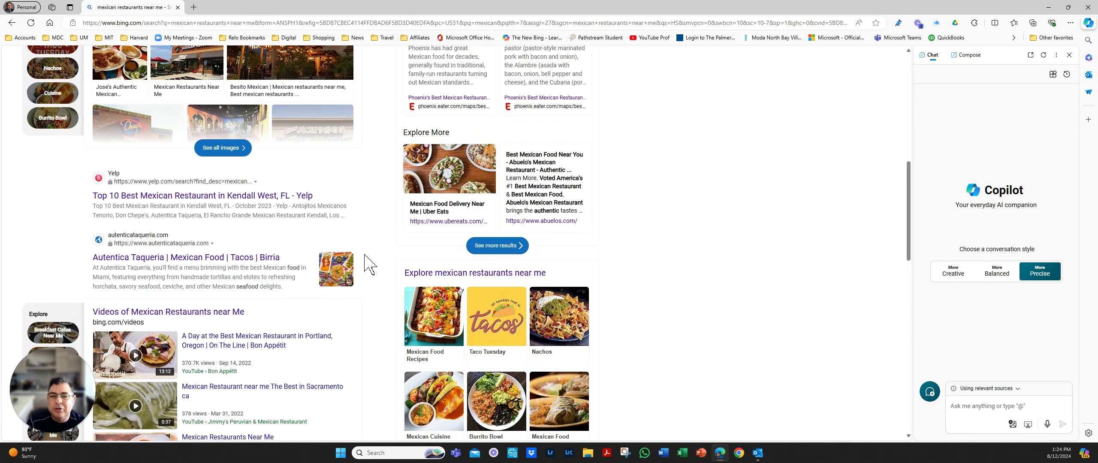
scroll(365, 256, up, 2)
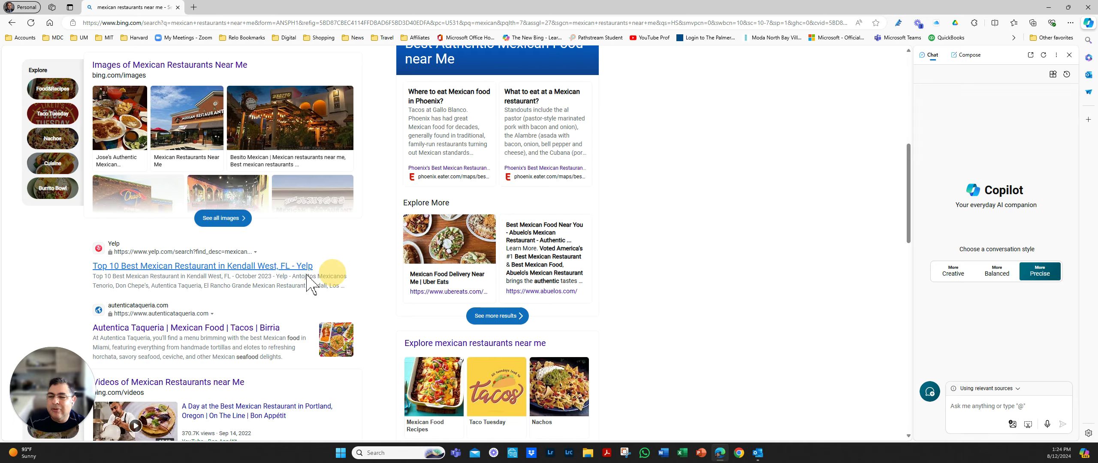
click(342, 277)
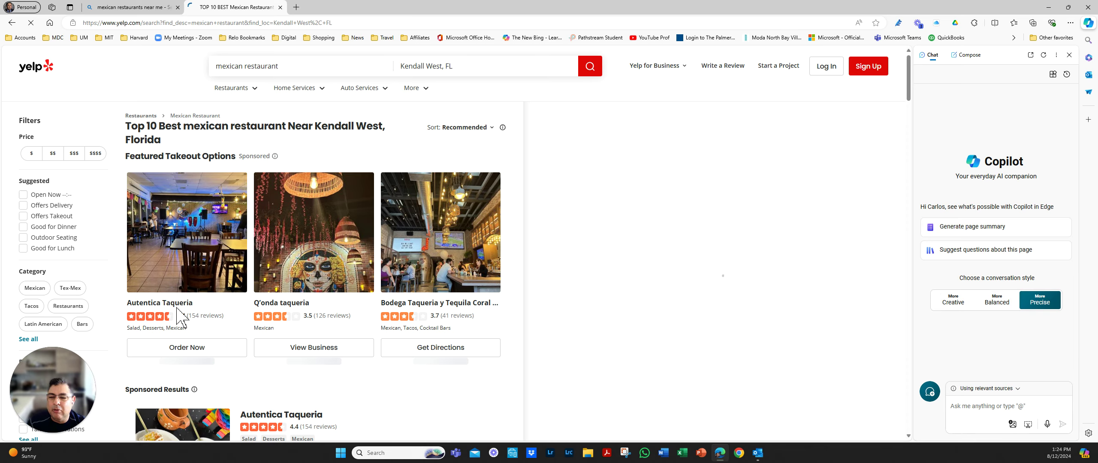
- Open the reviews of Autentica Taqueria on Yelp and set the rating filter to All ratings
click(180, 303)
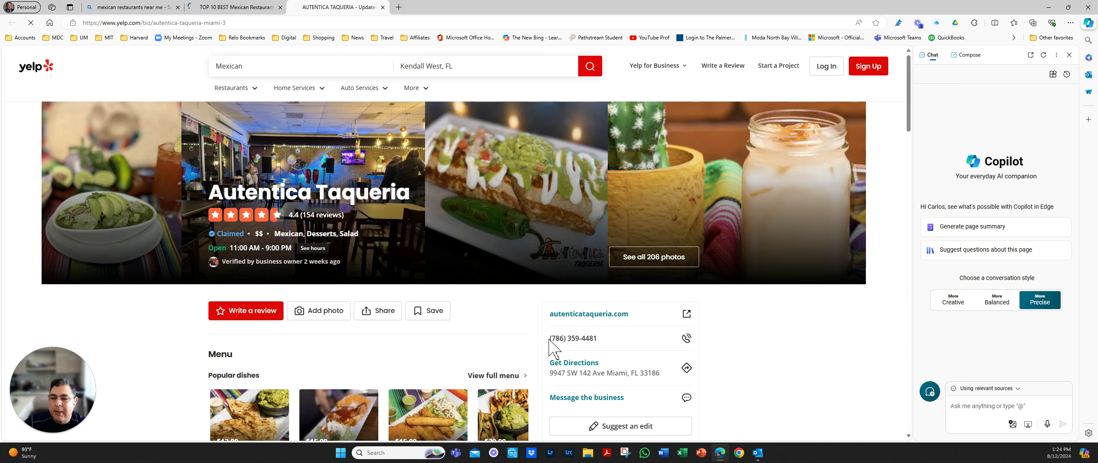
click(322, 216)
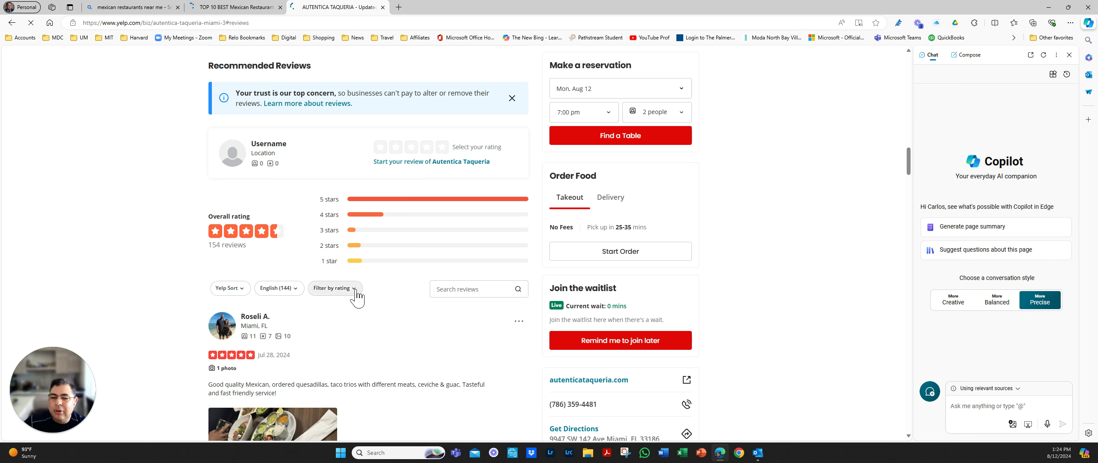
click(356, 291)
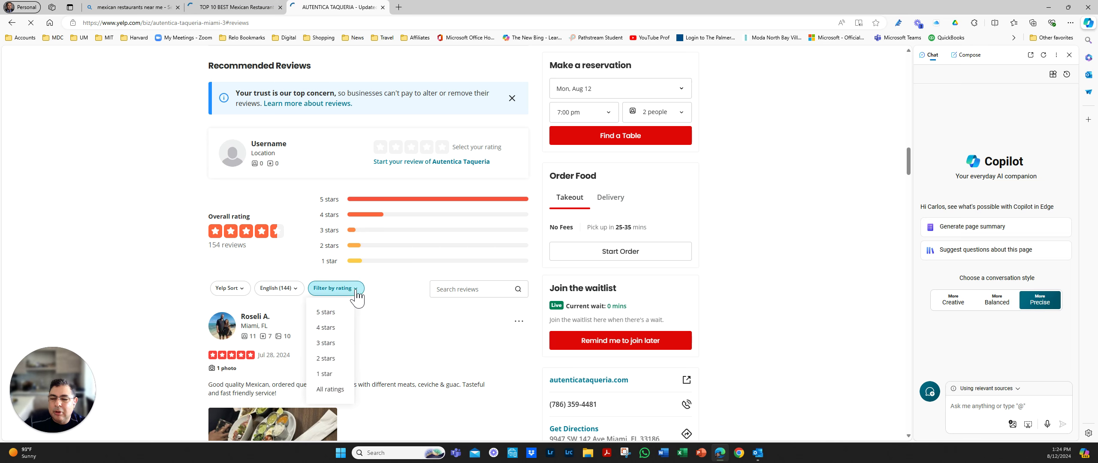
click(333, 388)
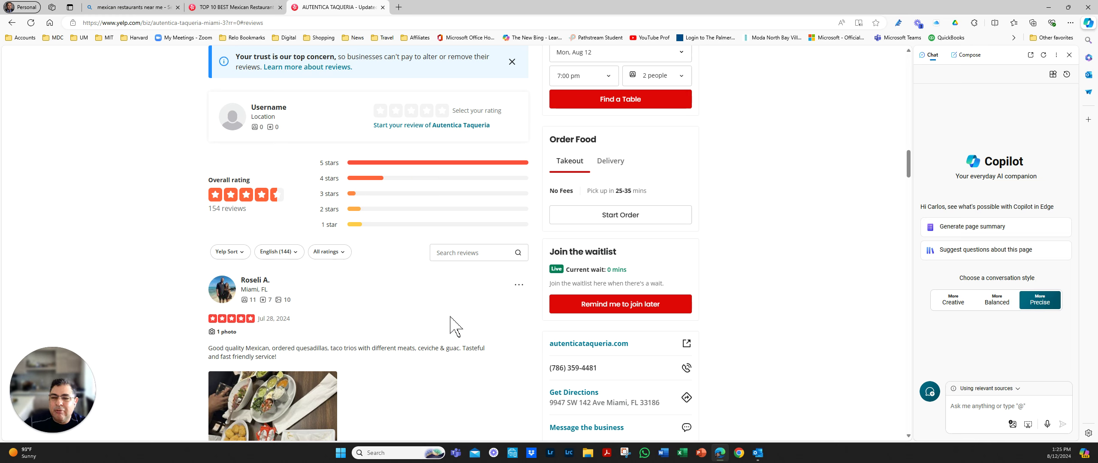
- Begin a Copilot prompt with "do a sent" and make the open Autentica Taqueria page its source
click(959, 406)
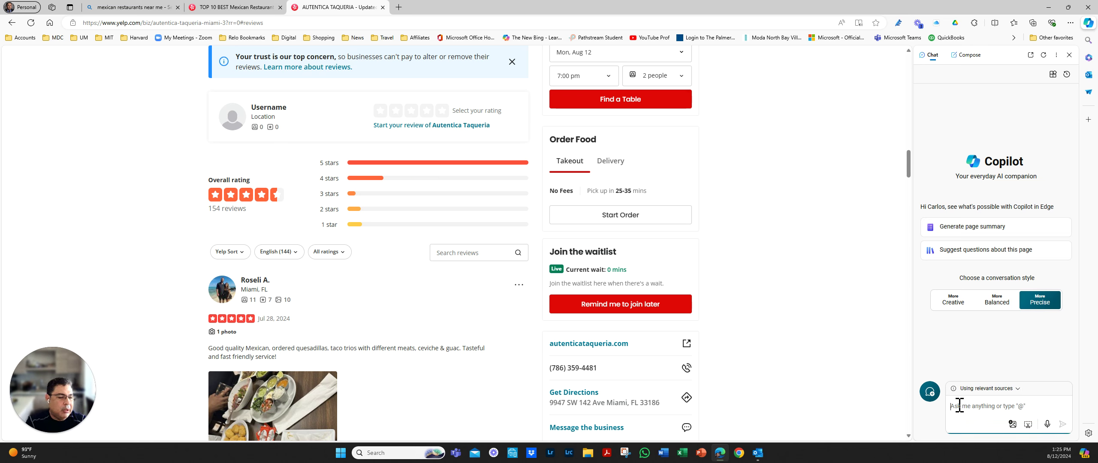
text(do a)
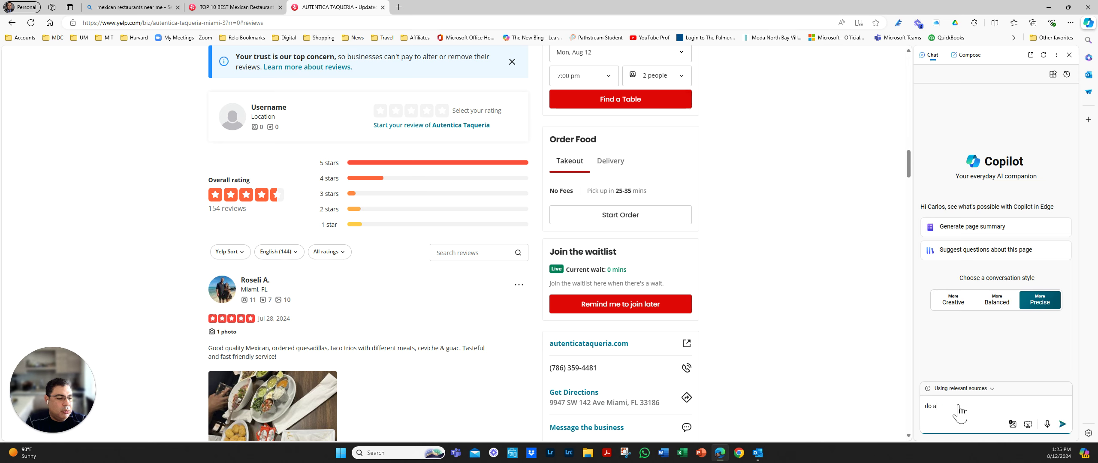
text( sent)
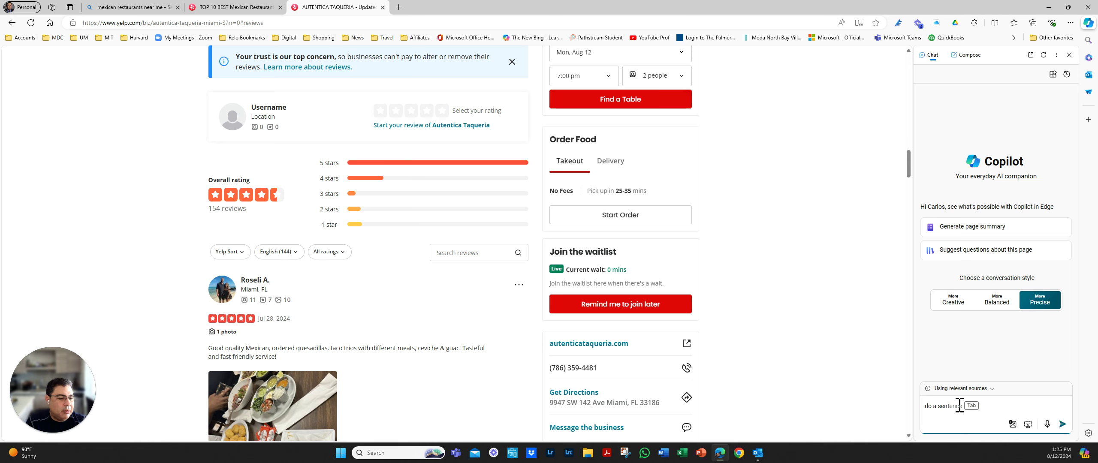
click(991, 389)
click(982, 347)
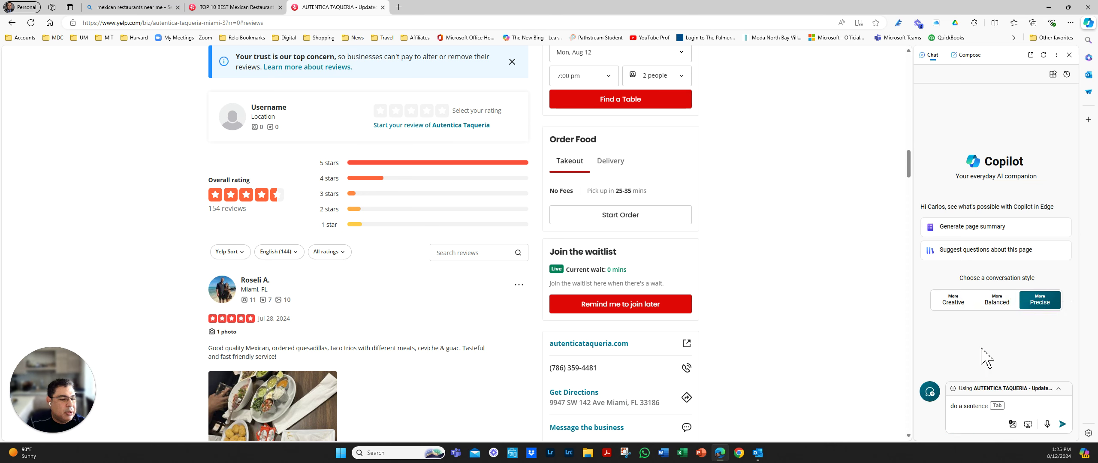
click(984, 415)
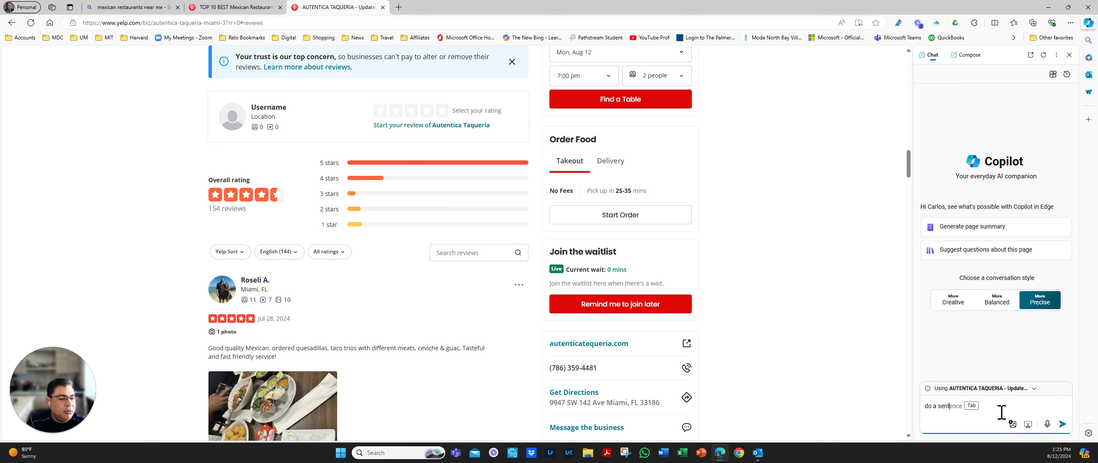
- Complete and send the prompt "do a sentiment analysis put the reviews into five categories: 1) food, 2) ambiance, 3) location, 4) price, 5) service"
text(iment analysis )
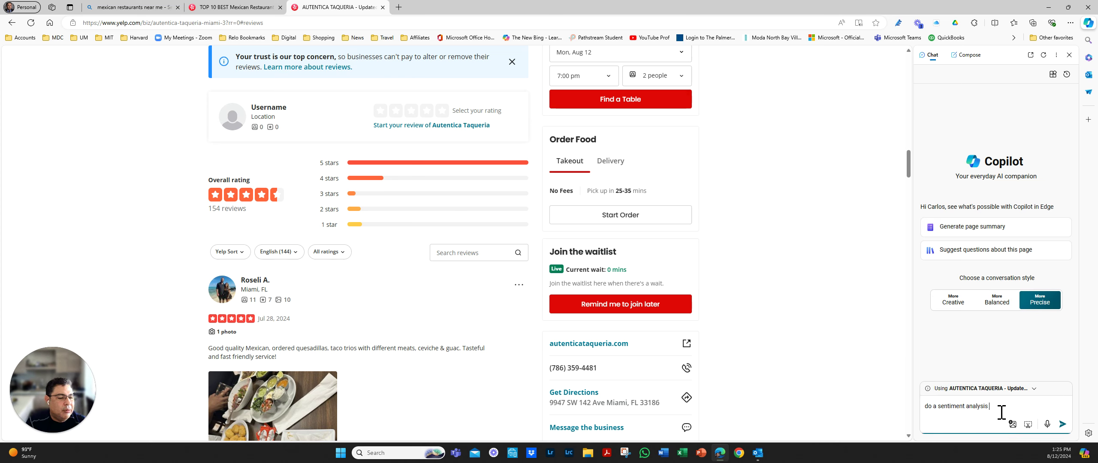
text(put the reviews into)
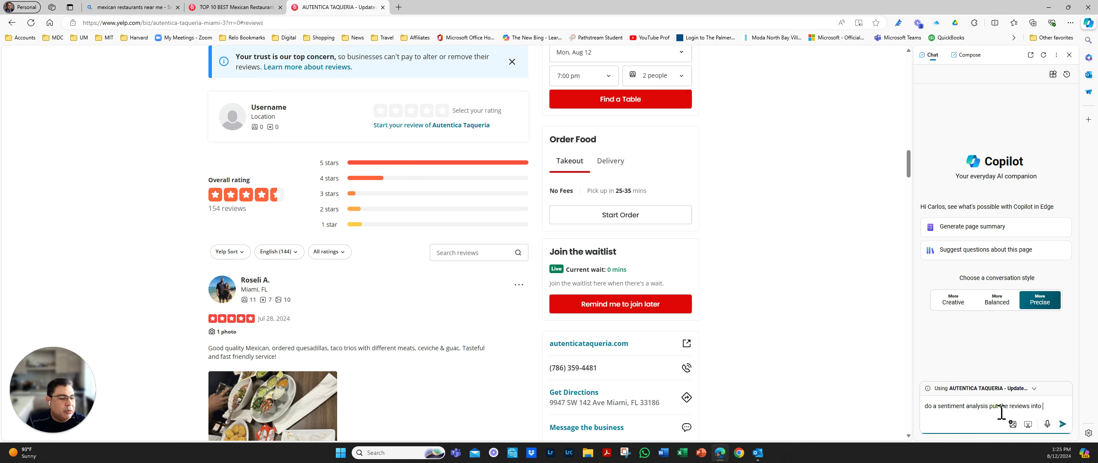
text(gories: 1) fo)
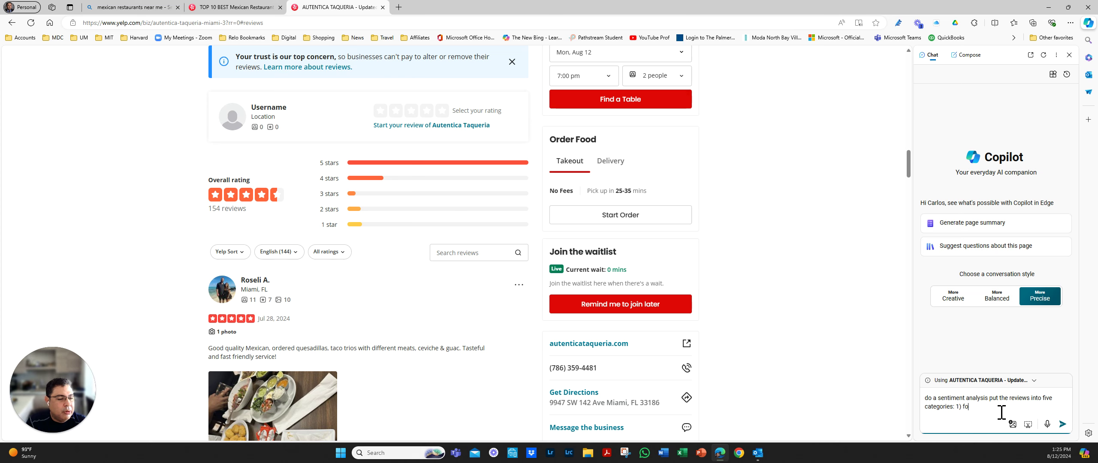
text(od, 2) ambiance,)
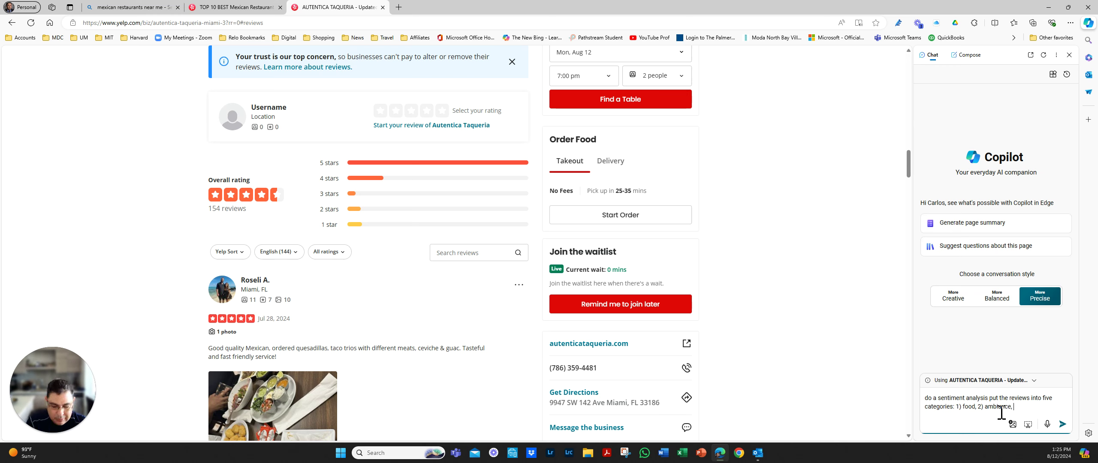
text(ation,)
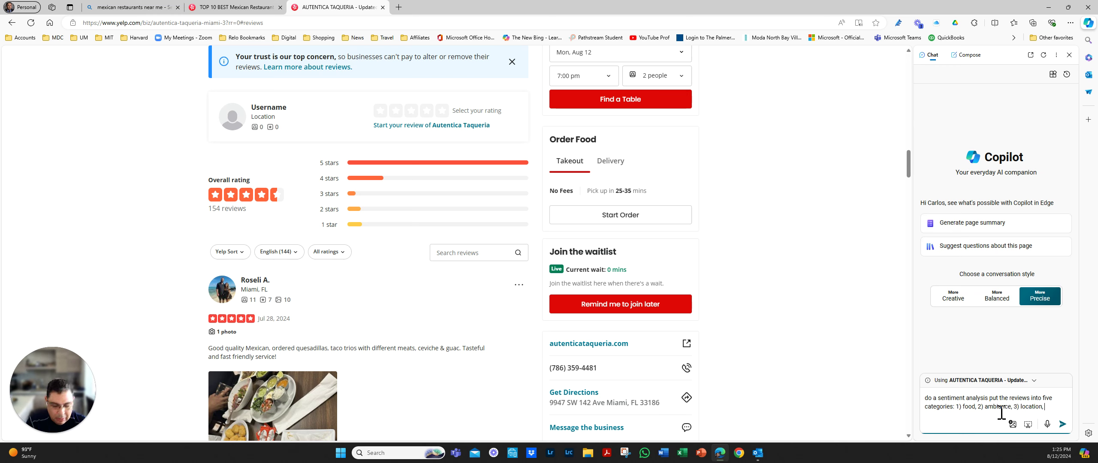
text( 4) price,)
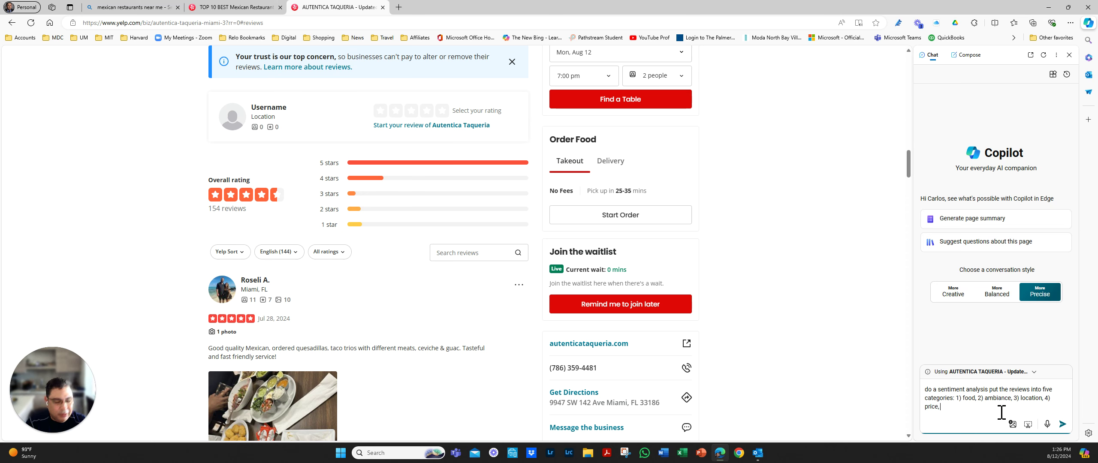
text( 5) service)
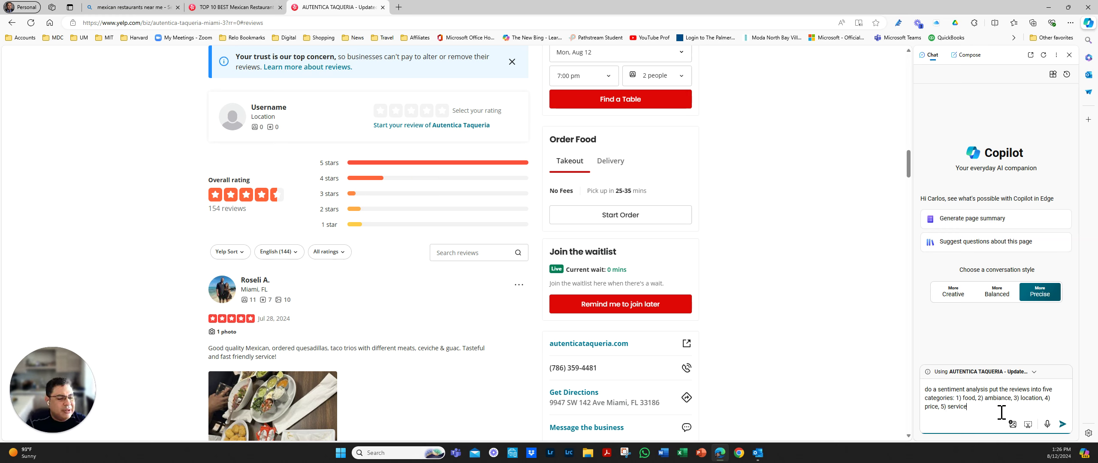
click(1063, 425)
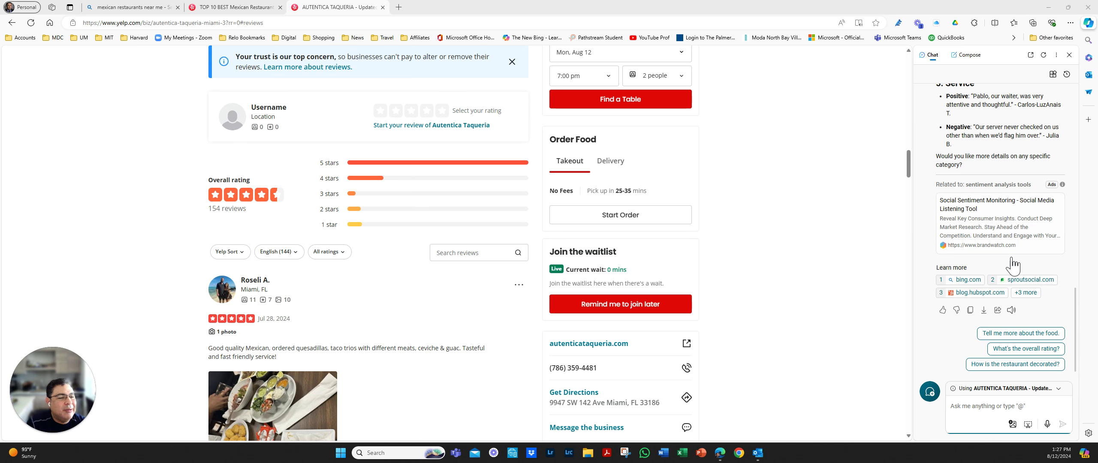
- Write the follow-up request "yes i want more comments on the food" in the Copilot chat
click(962, 408)
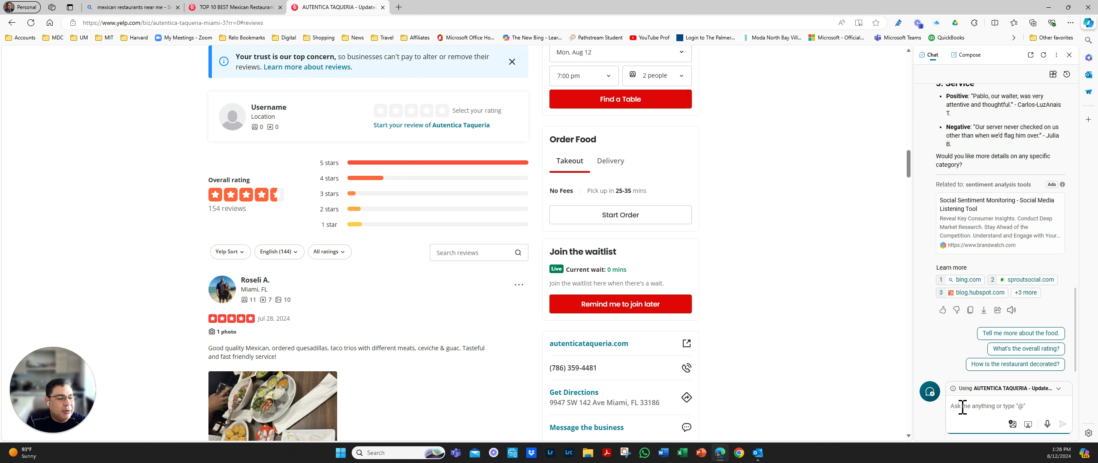
text(yes i wna)
key(BackSpace)
key(BackSpace)
text(ant more comments on the food)
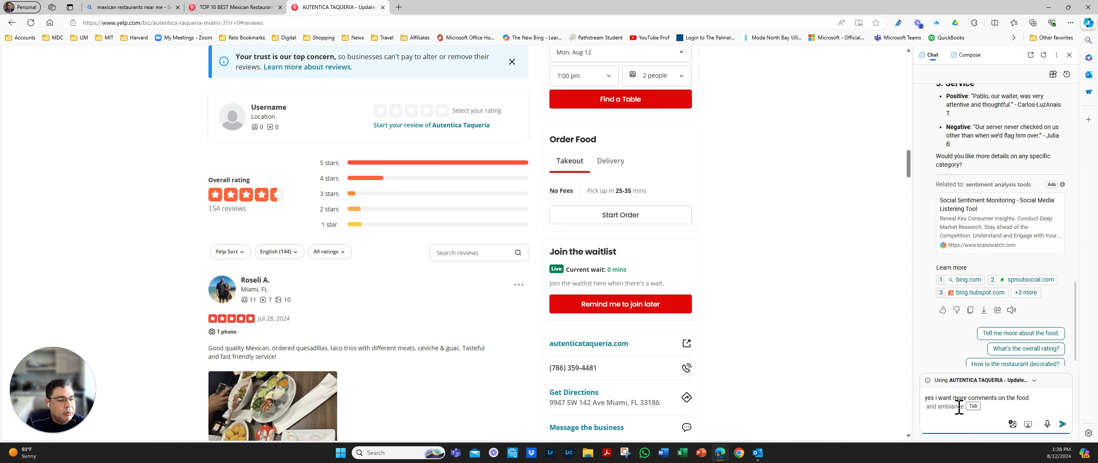
key(Tab)
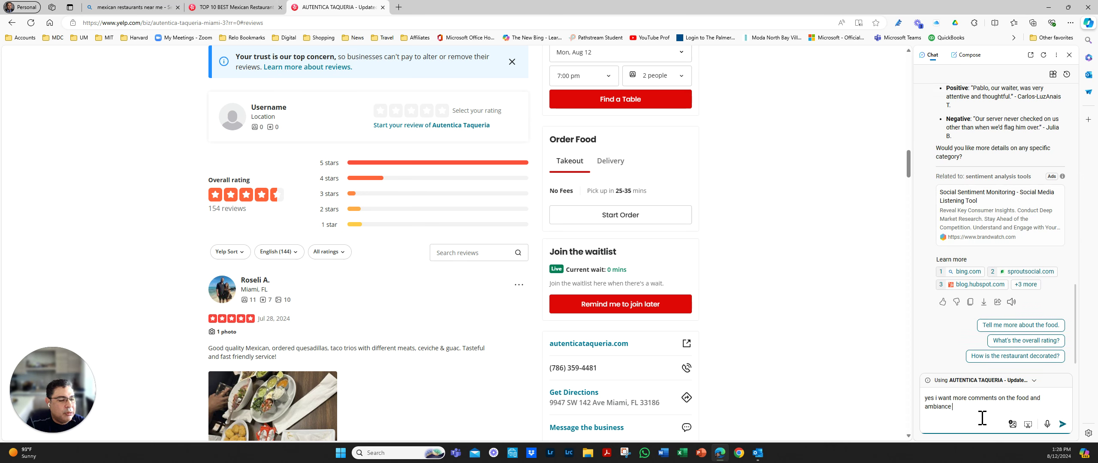
key(BackSpace)
key(BackSpace)
key(BackSpace)
key(BackSpace)
key(BackSpace)
key(BackSpace)
key(BackSpace)
key(BackSpace)
key(BackSpace)
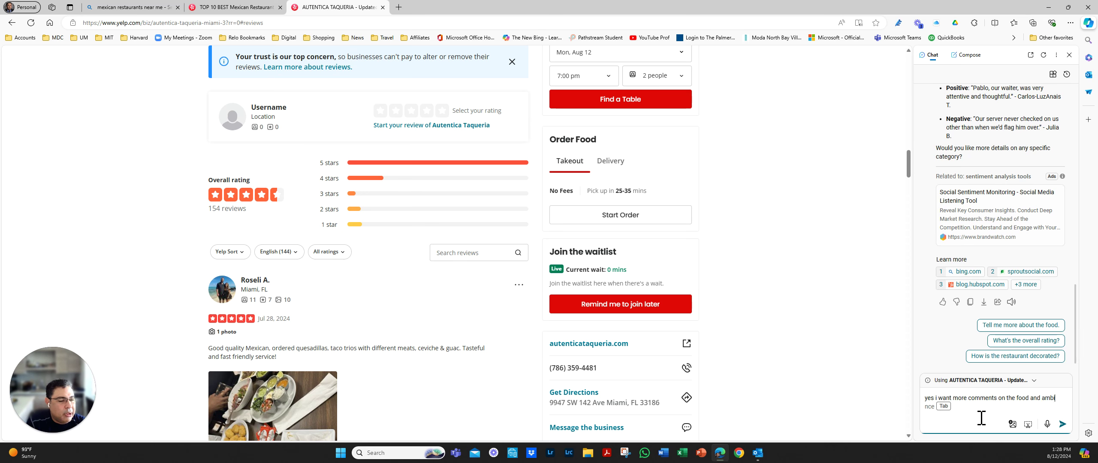
key(BackSpace)
key(BackSpace)
key(BackSpace)
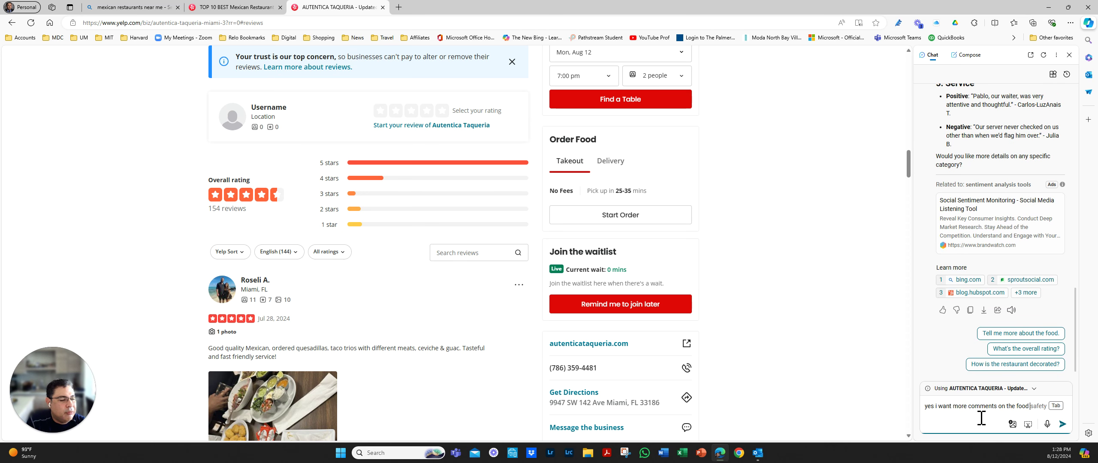
- Send the request for more comments on the food, and follow it with the Copilot prompt "provide the analysis for tacos"
click(1063, 424)
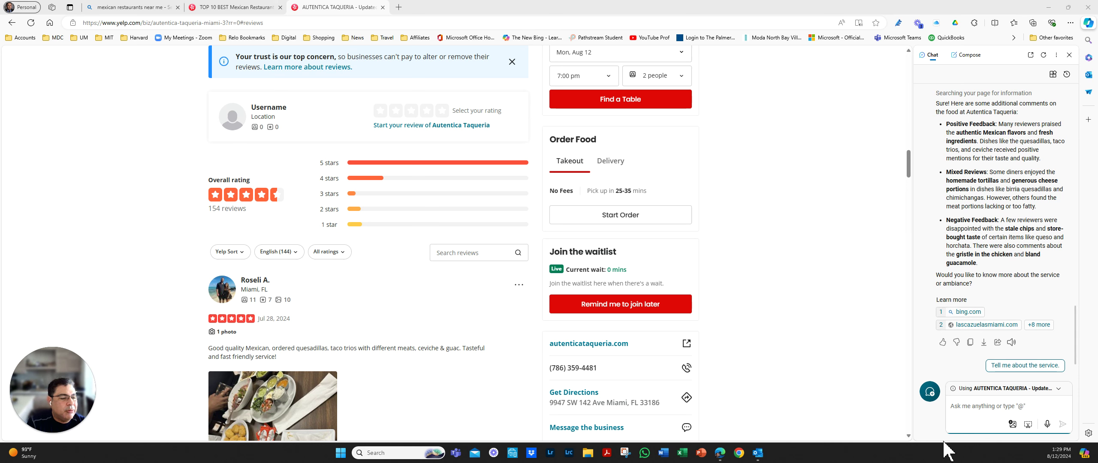
click(956, 409)
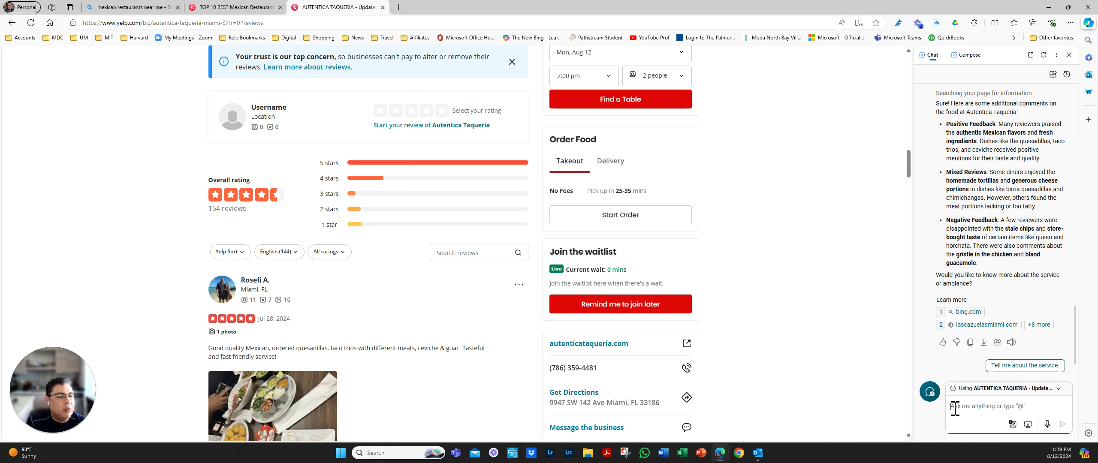
text(provide)
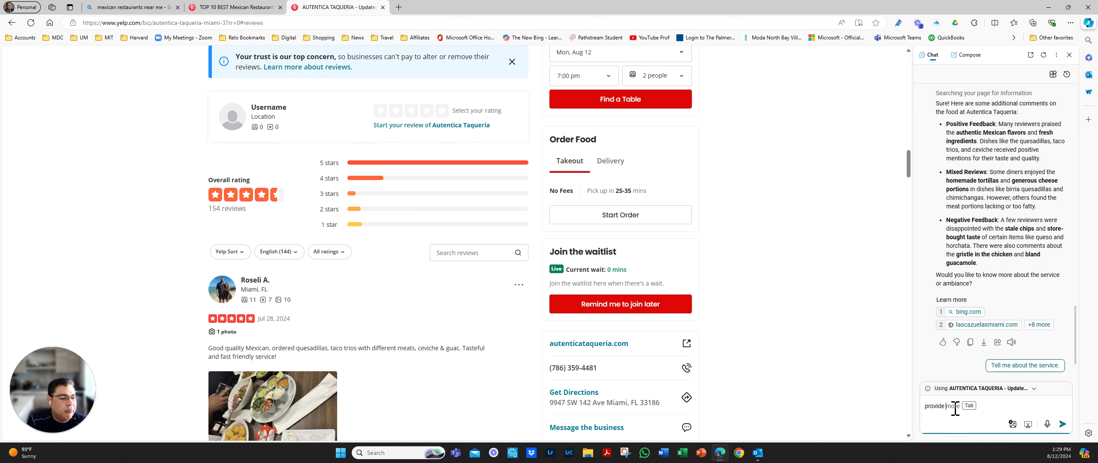
text( the analysis for tacos)
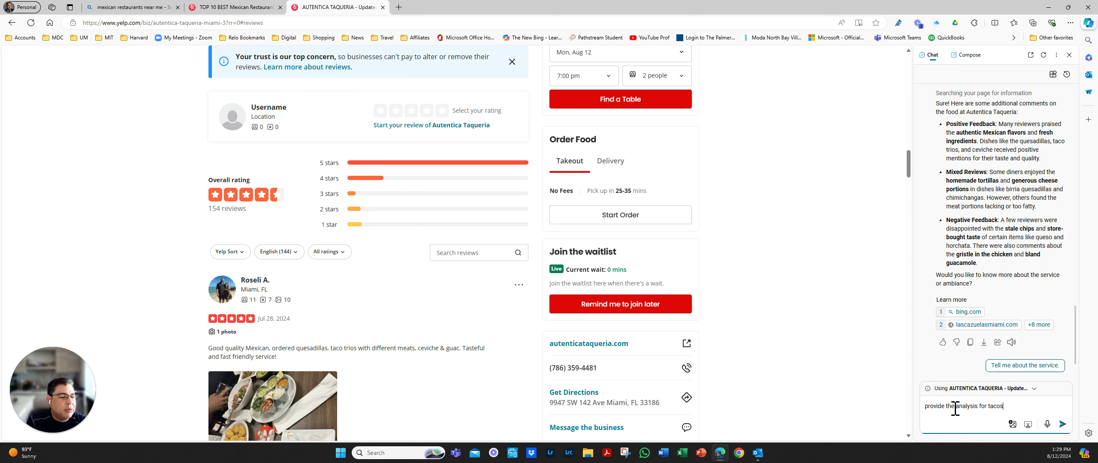
key(Return)
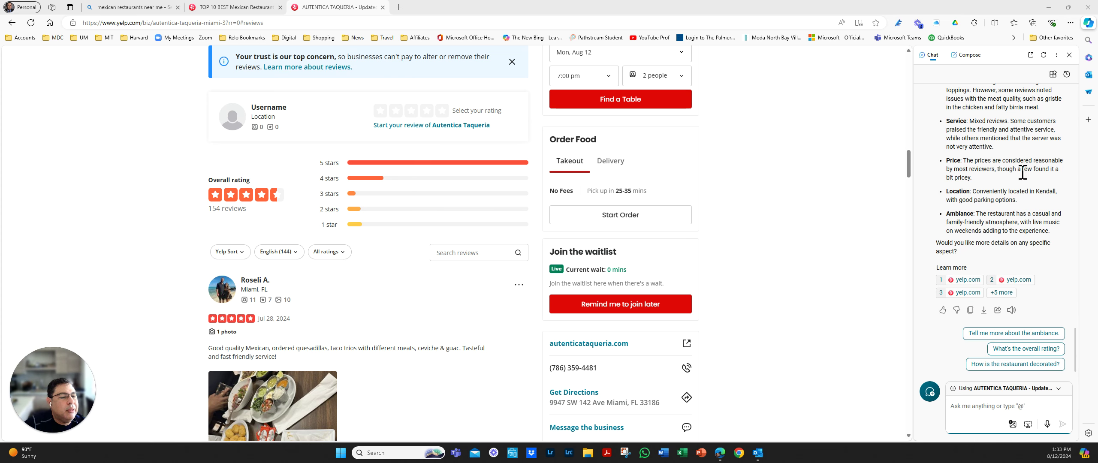
- Read through the taco sentiment analysis and send the follow-up prompt "tell me more about the quesadillas?"
scroll(1023, 174, up, 2)
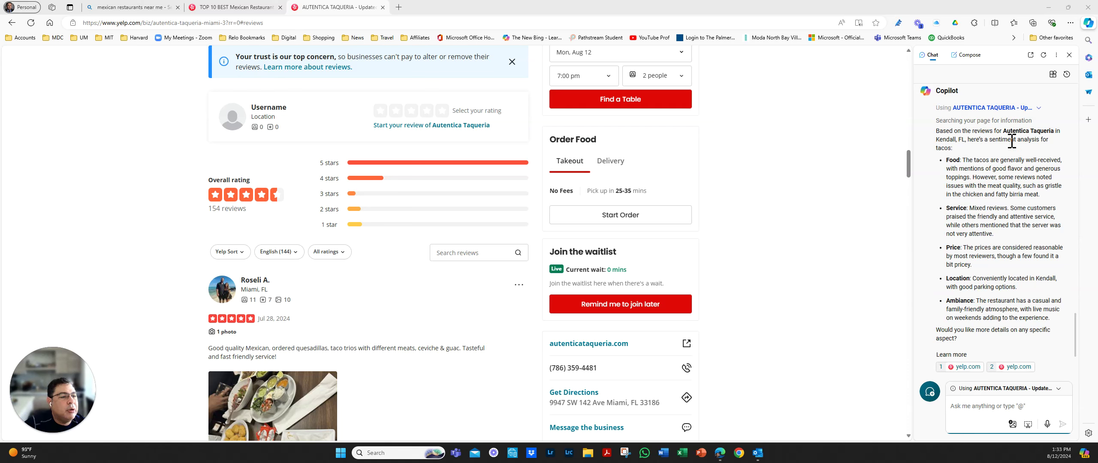
scroll(1016, 217, down, 2)
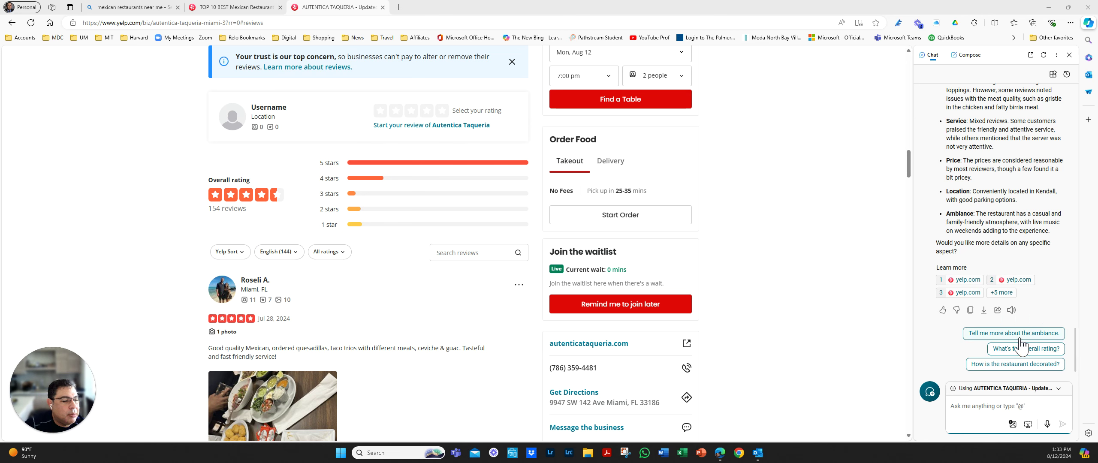
click(969, 409)
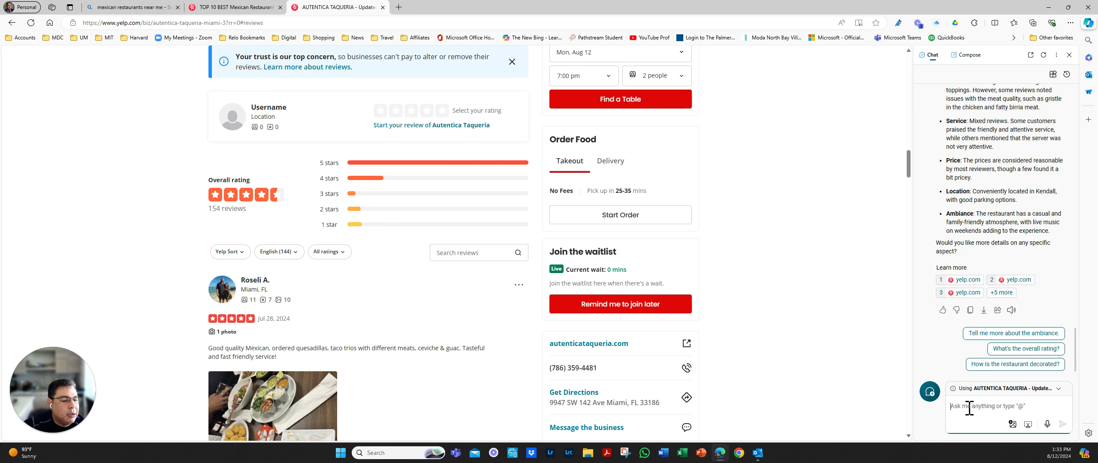
text(tell me more about the quesadillas?)
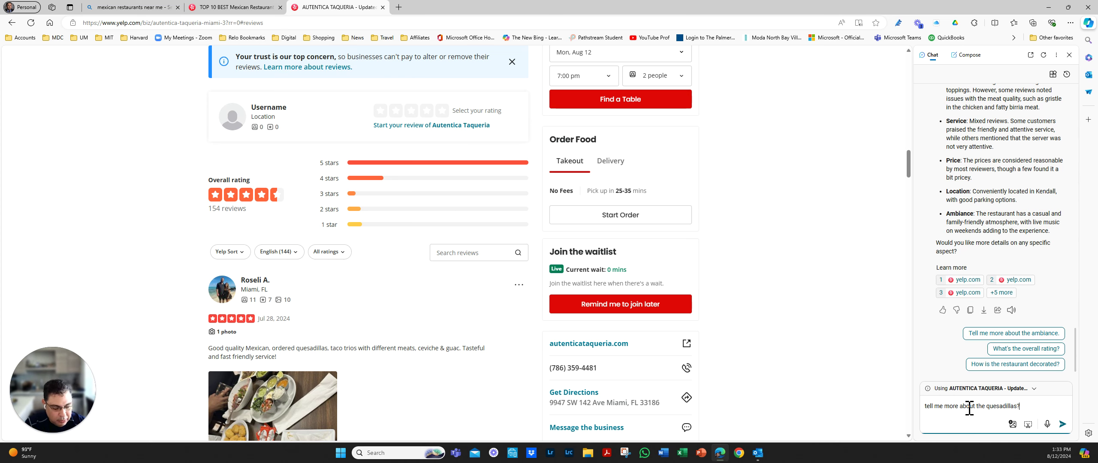
key(Return)
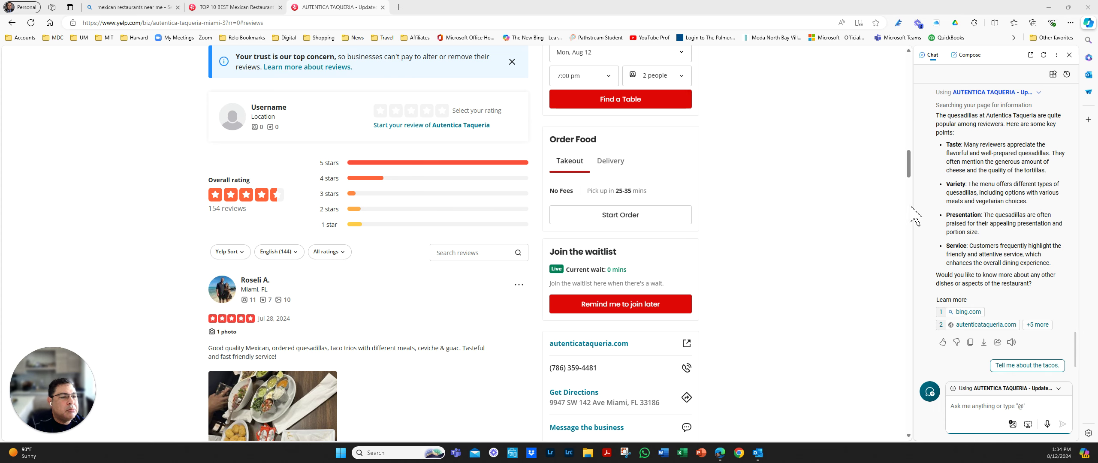
- Close the Autentica Taqueria page to return to the Yelp results for Mexican restaurants near Kendall West
scroll(867, 217, up, 2)
scroll(866, 217, up, 20)
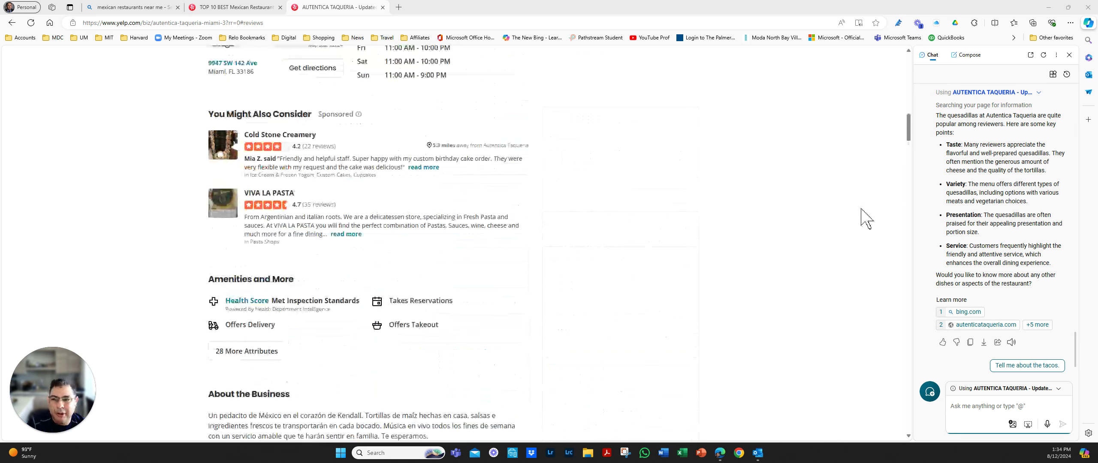
scroll(381, 180, up, 4)
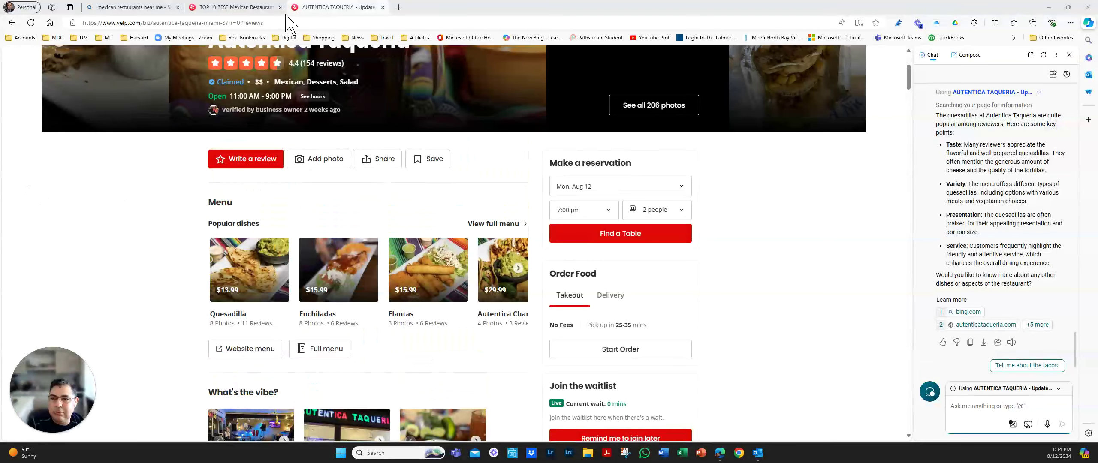
click(382, 8)
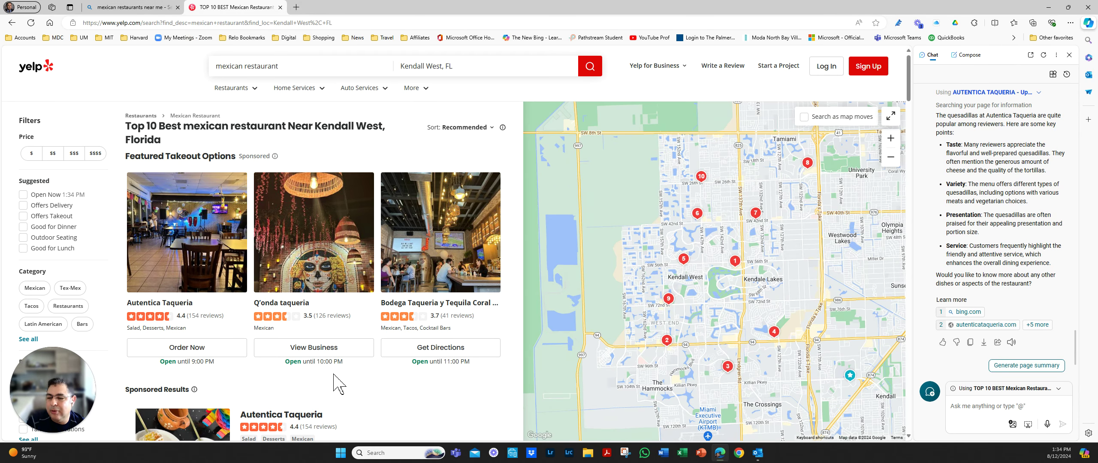
- Open the Autentica Taqueria listing from the sponsored results on Yelp
scroll(318, 373, down, 2)
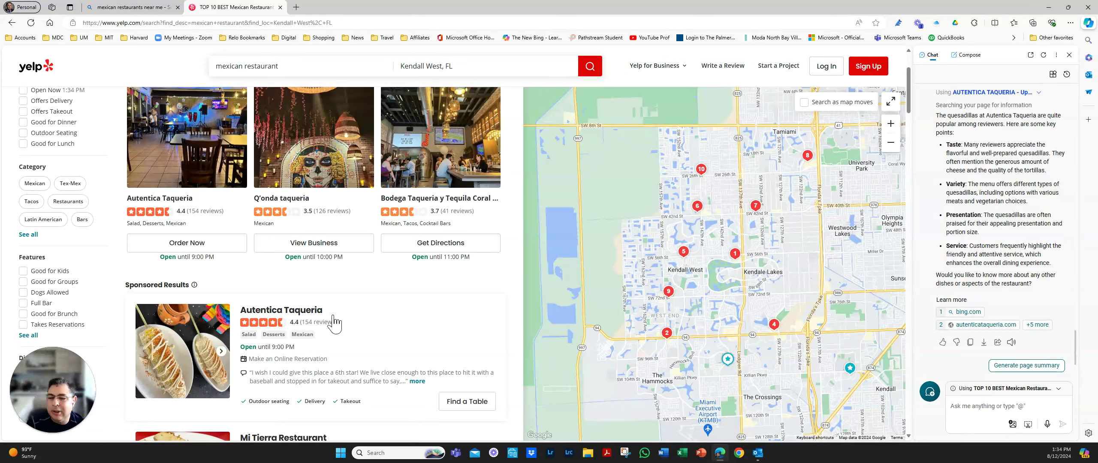
scroll(390, 313, down, 2)
click(264, 214)
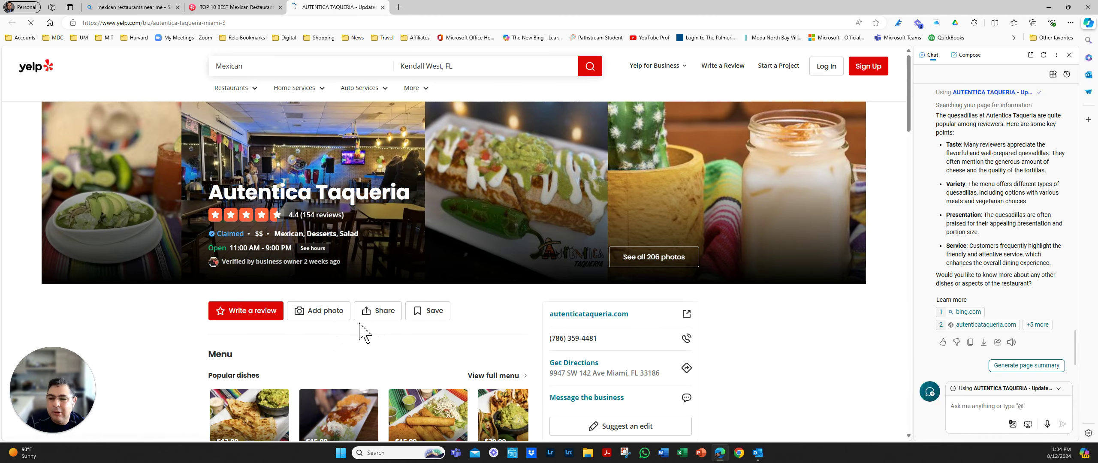
- Look through Autentica Taqueria's Yelp page, from location and amenities to the overall rating and recommended reviews
scroll(755, 343, down, 4)
scroll(753, 330, down, 4)
scroll(757, 333, down, 4)
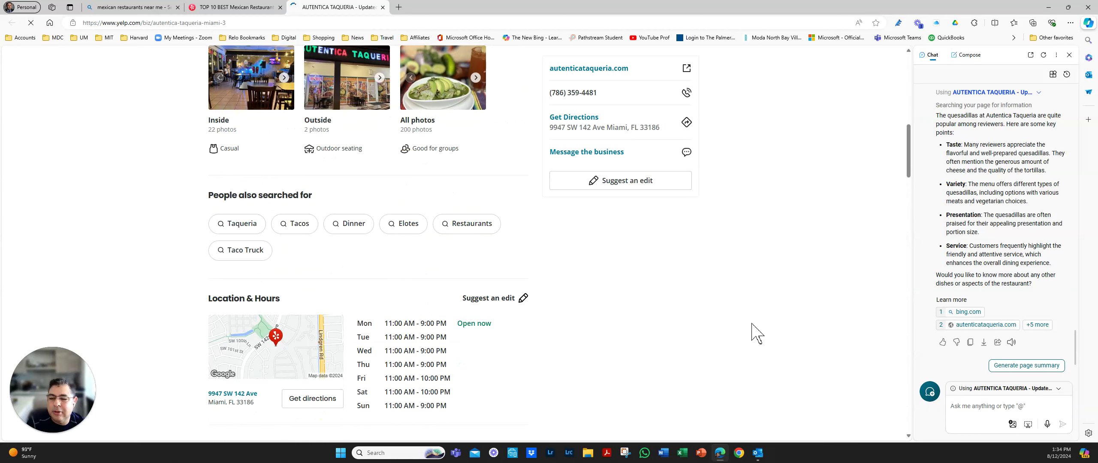
scroll(752, 328, down, 4)
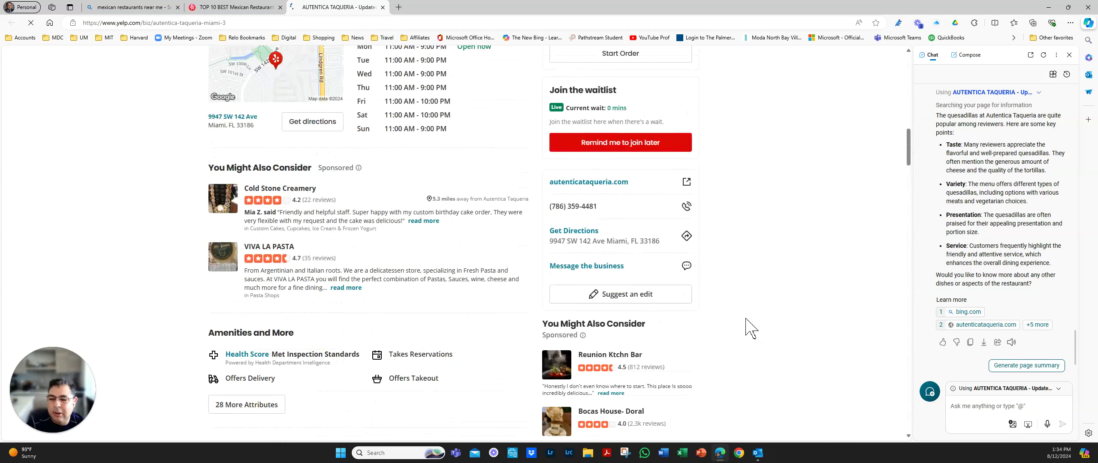
scroll(764, 303, down, 9)
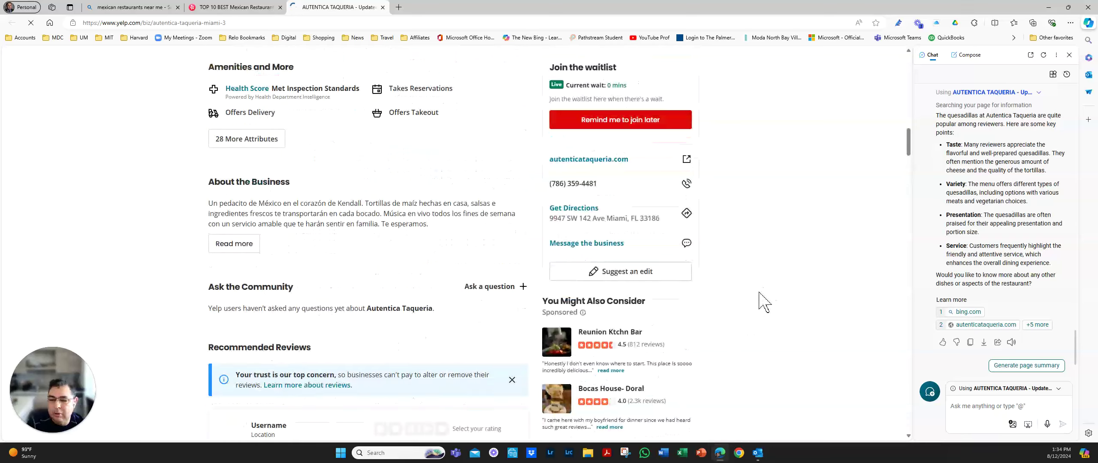
scroll(763, 303, down, 6)
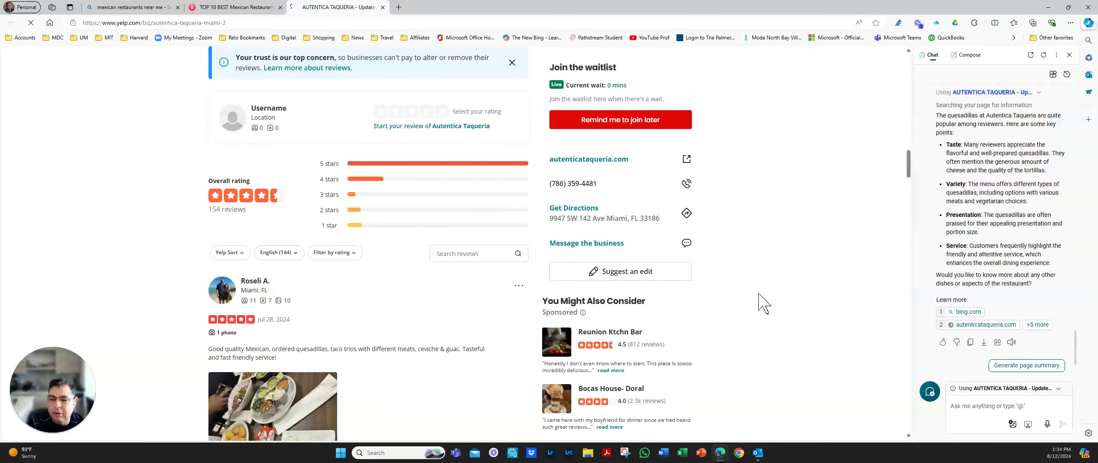
scroll(764, 304, up, 9)
scroll(764, 303, up, 12)
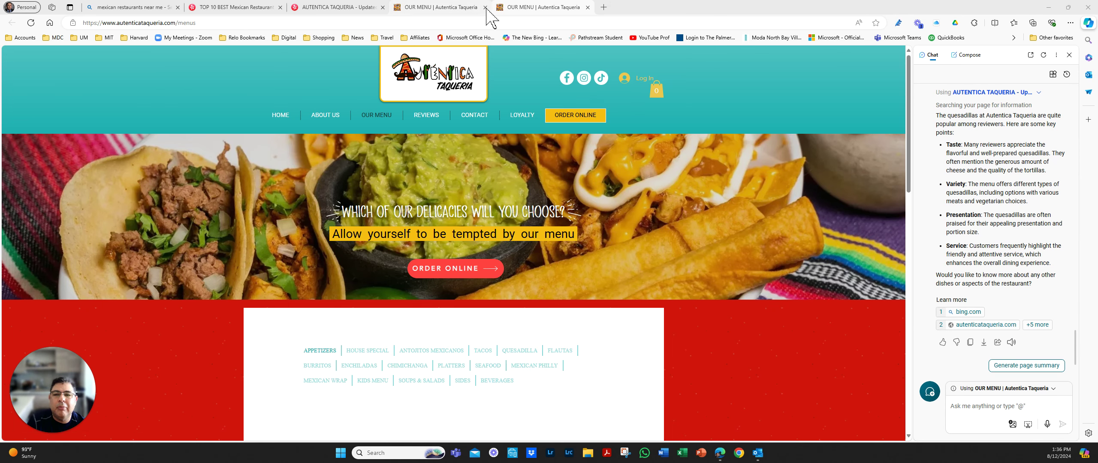
- Open Autentica Taqueria's Instagram profile from the restaurant's website and look over its posts
click(584, 79)
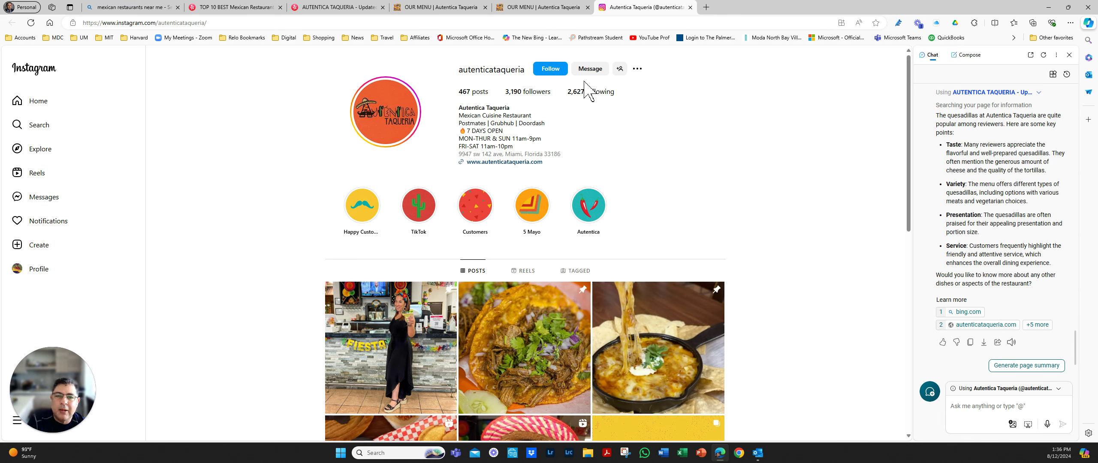
scroll(775, 240, down, 1)
scroll(776, 240, up, 1)
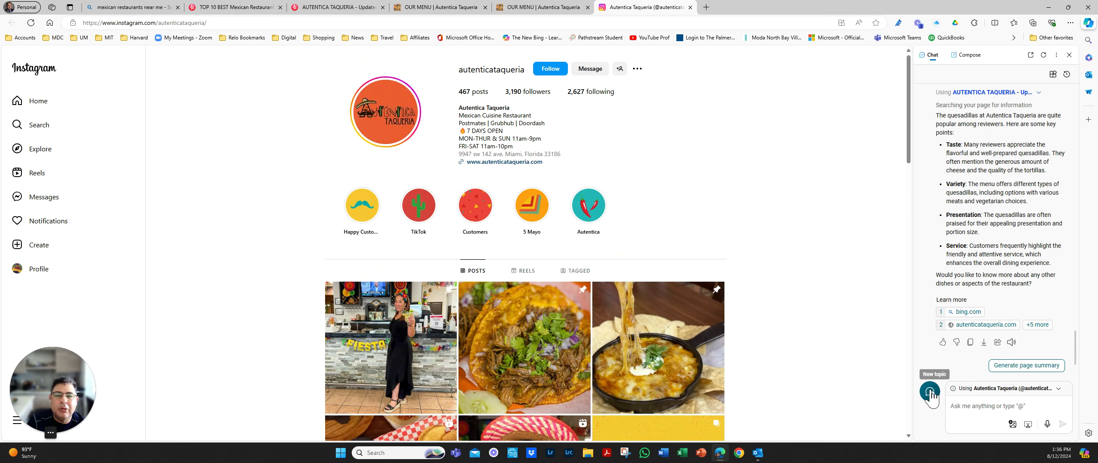
click(1058, 390)
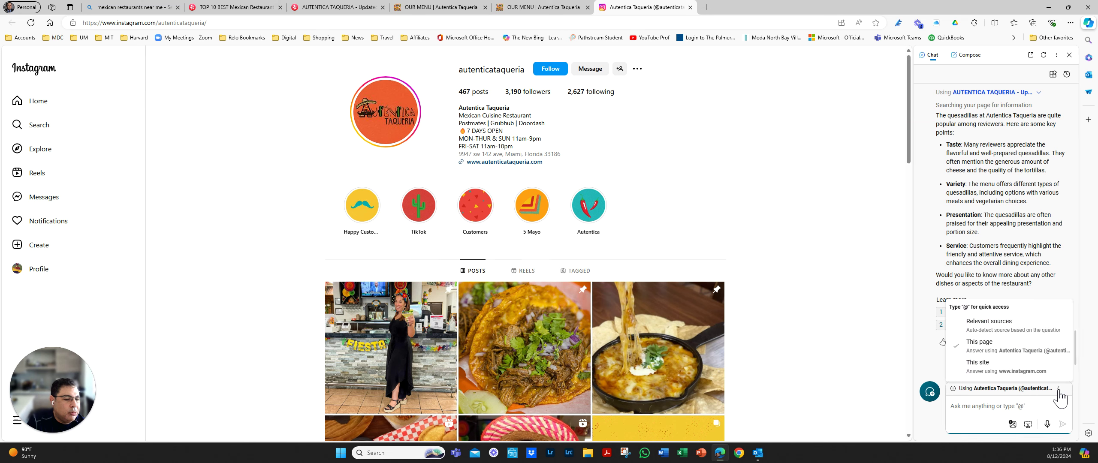
click(981, 369)
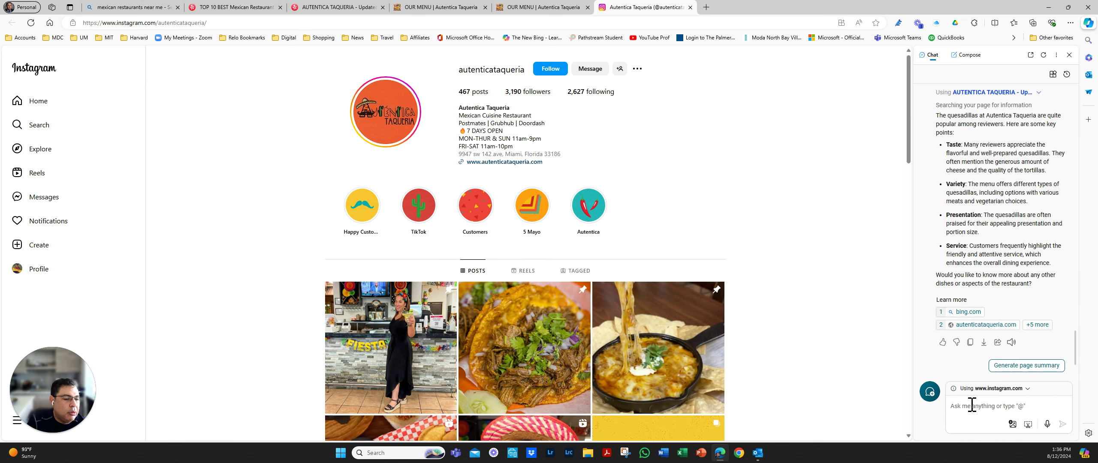
text(d)
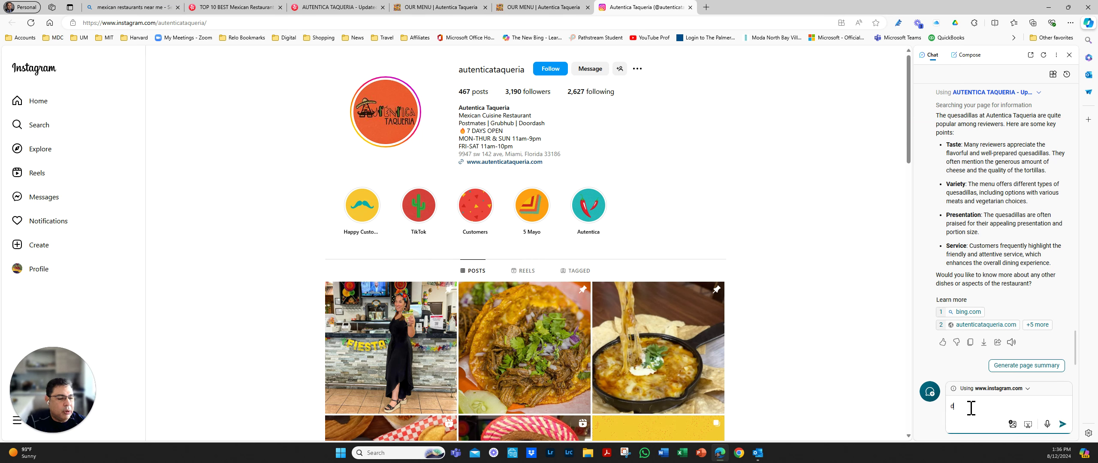
text(o sentiment)
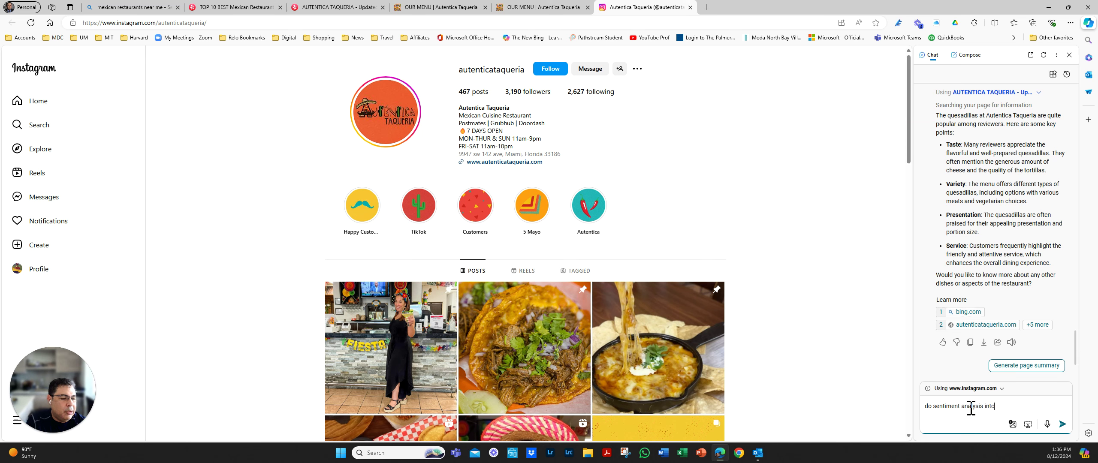
text(analysis into 3 categories positive, m)
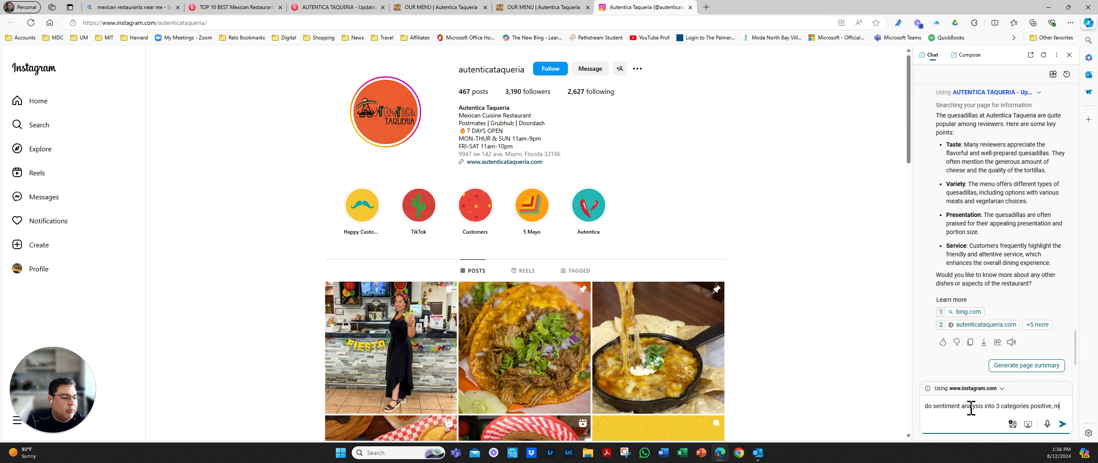
text(ed, negative comments)
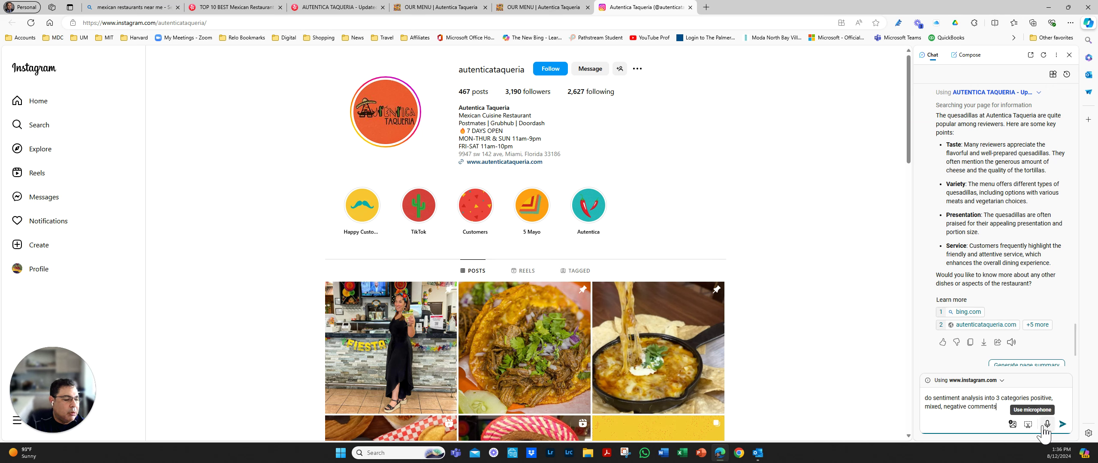
click(1062, 423)
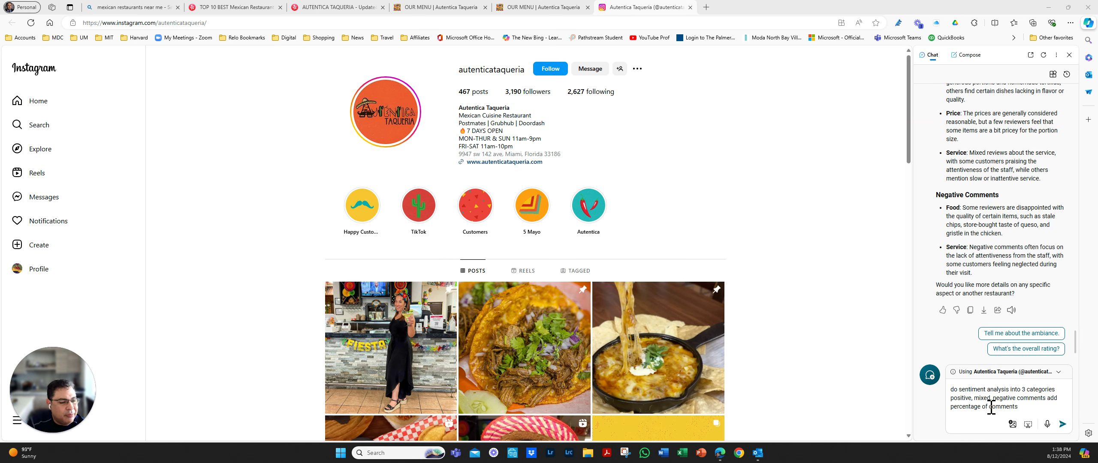
- Check Copilot's source selection for the sentiment prompt, and send the follow-up "tell me more about the issues with the food quality?"
click(1058, 374)
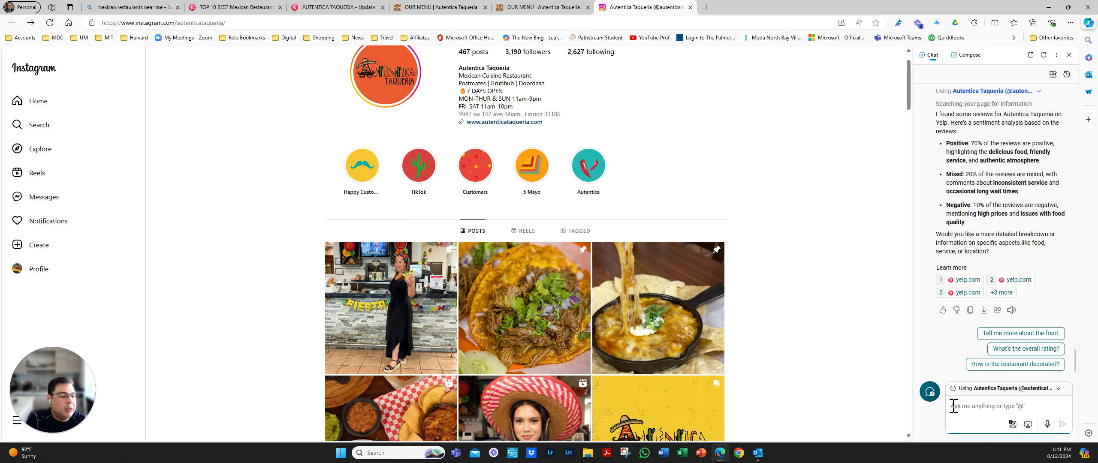
text(tell me more about)
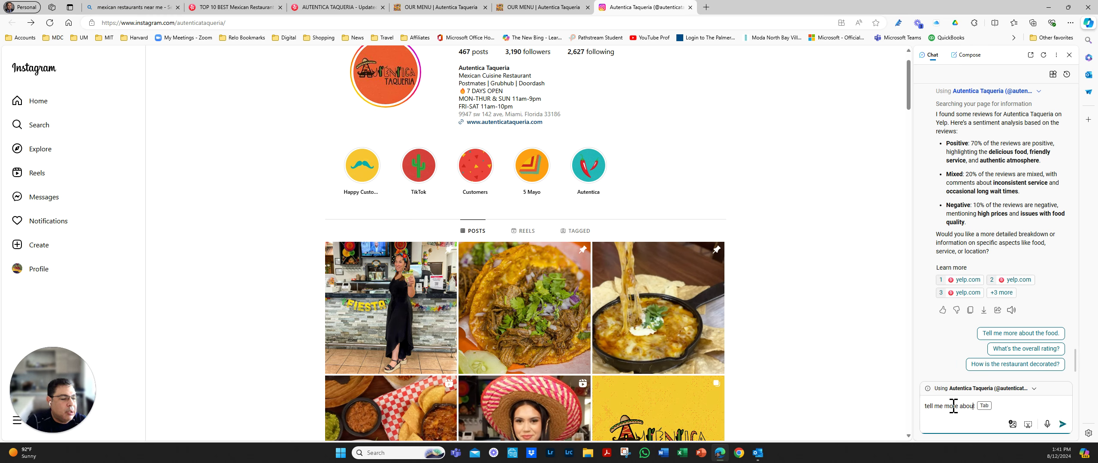
text( th)
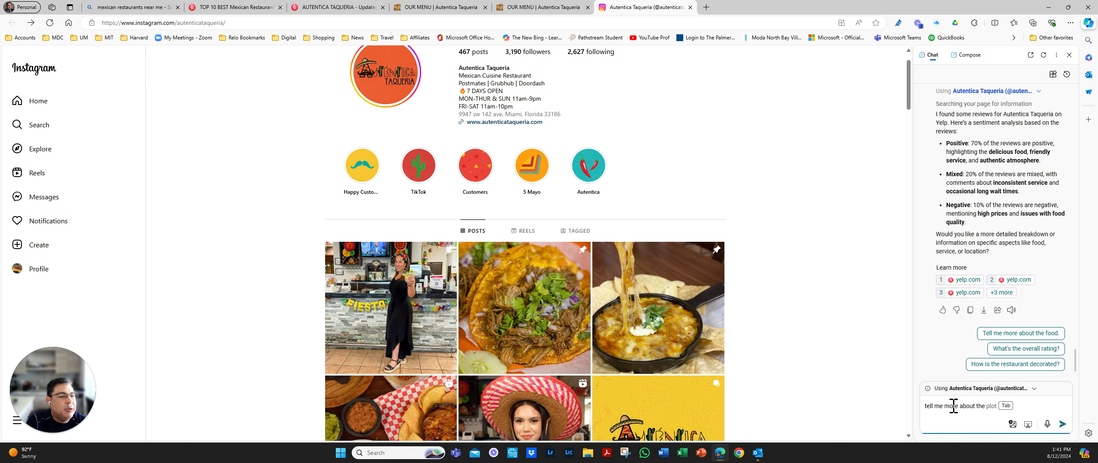
text(e issues with th)
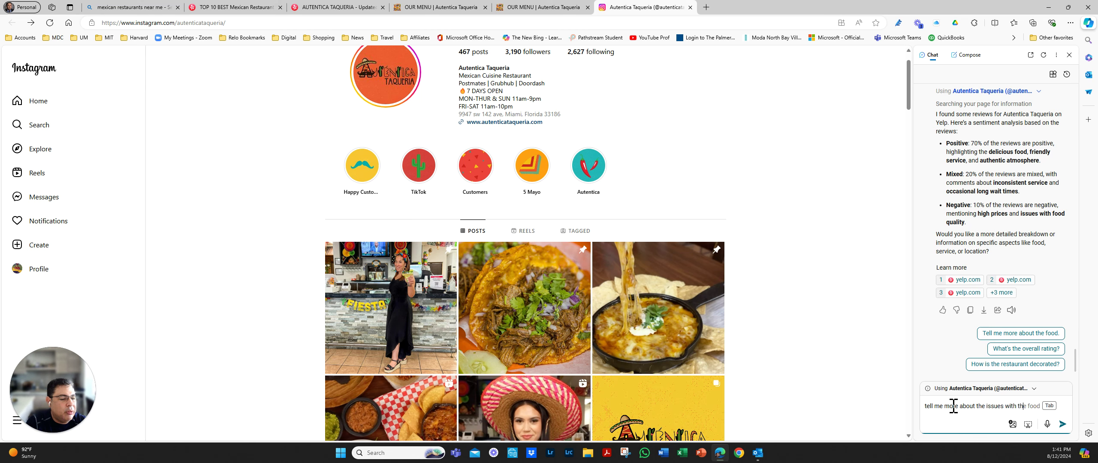
text(e food quality)
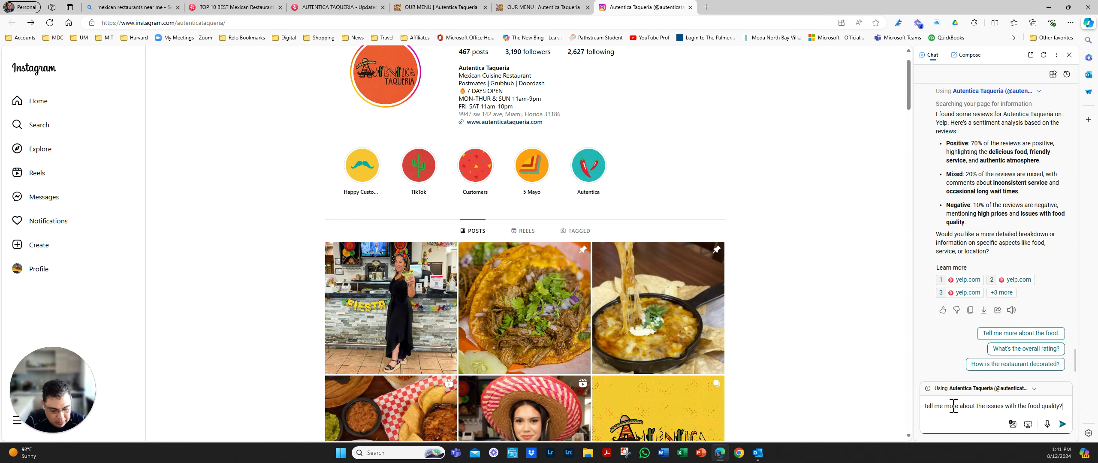
text(?)
key(Return)
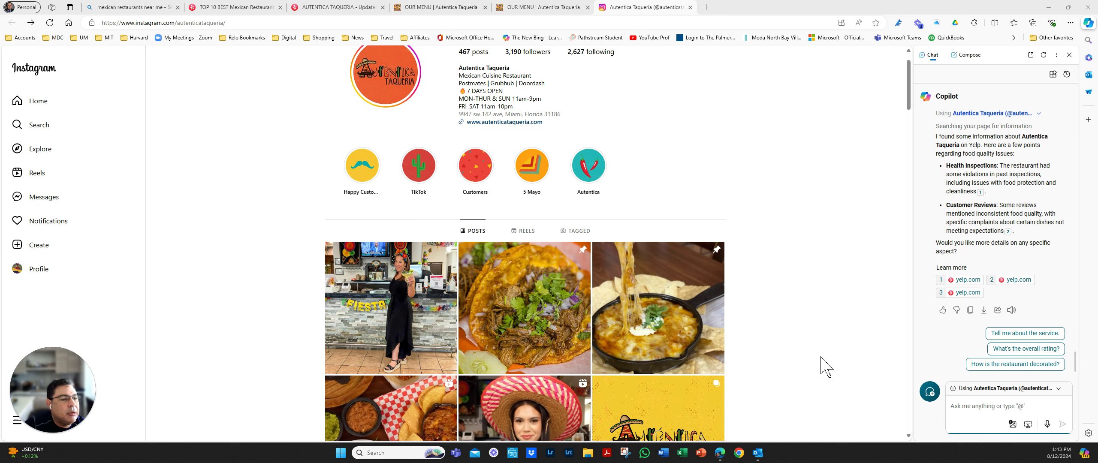
- Read Copilot's points on food quality and send the follow-up question "could you tell which dishes have complaints?"
mouse_move(977, 182)
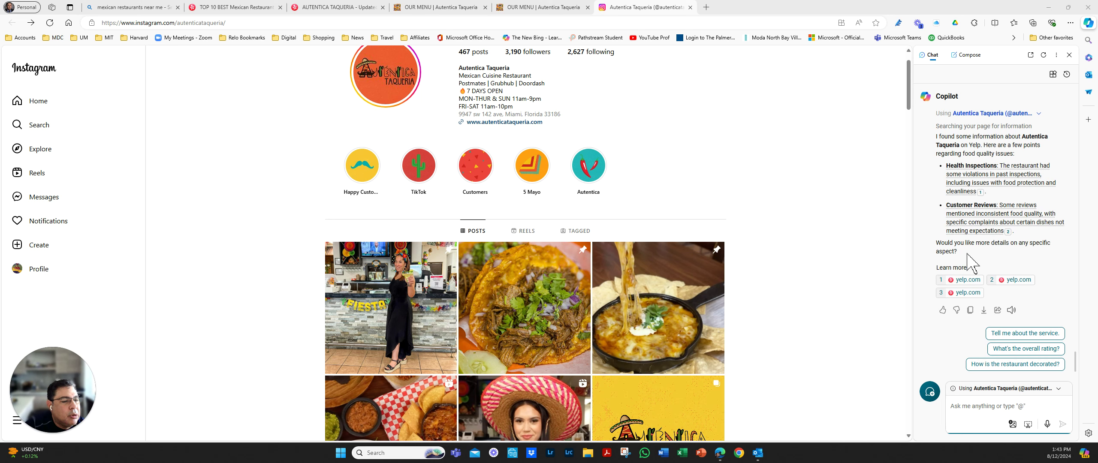
click(961, 408)
text(could you tell which dishes have )
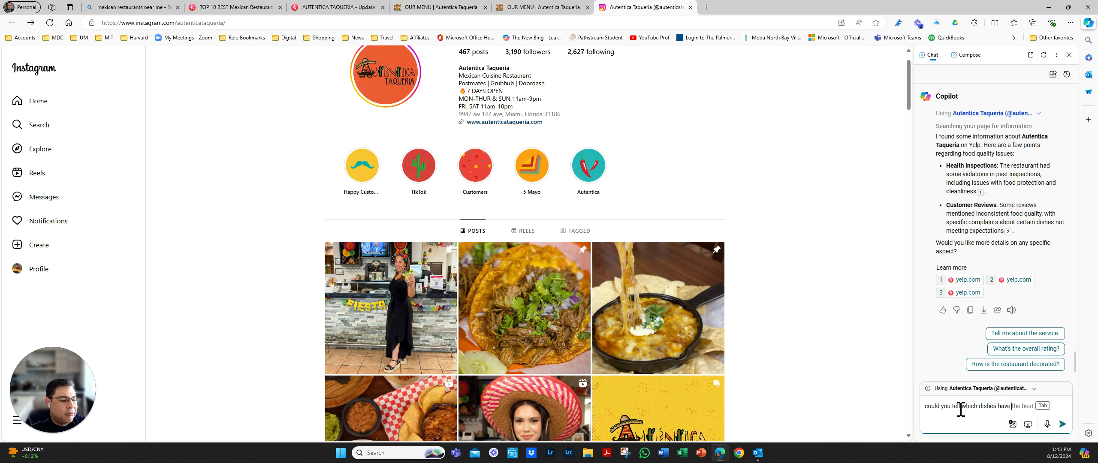
text(complai)
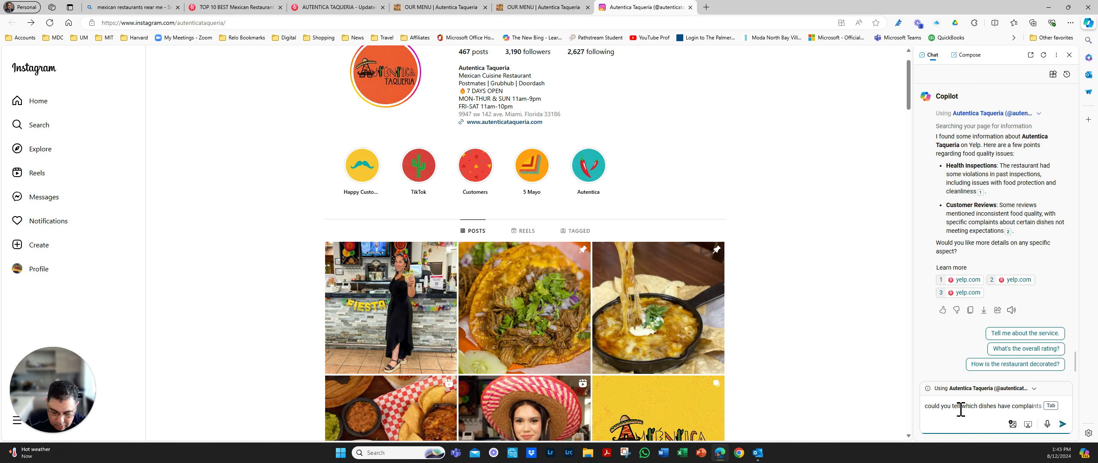
text(n)
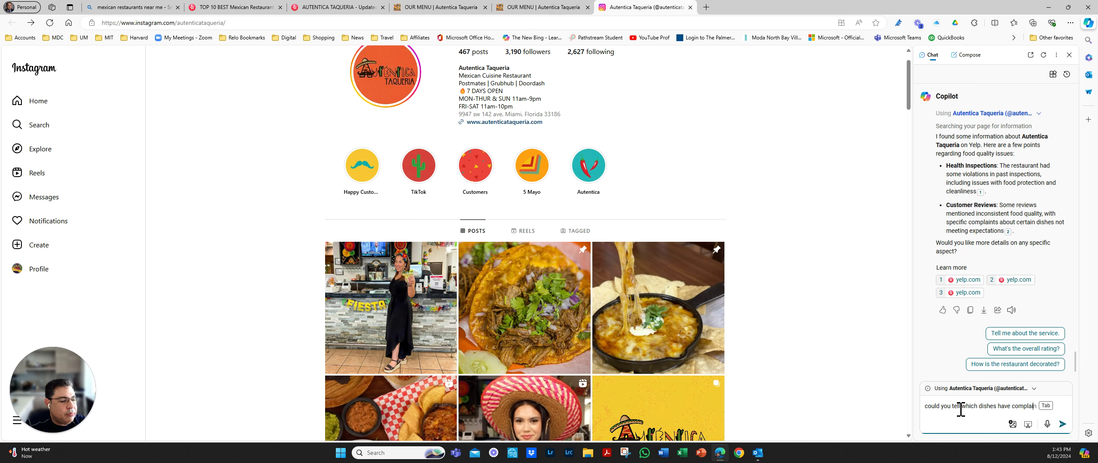
text(?)
key(Return)
text(ts)
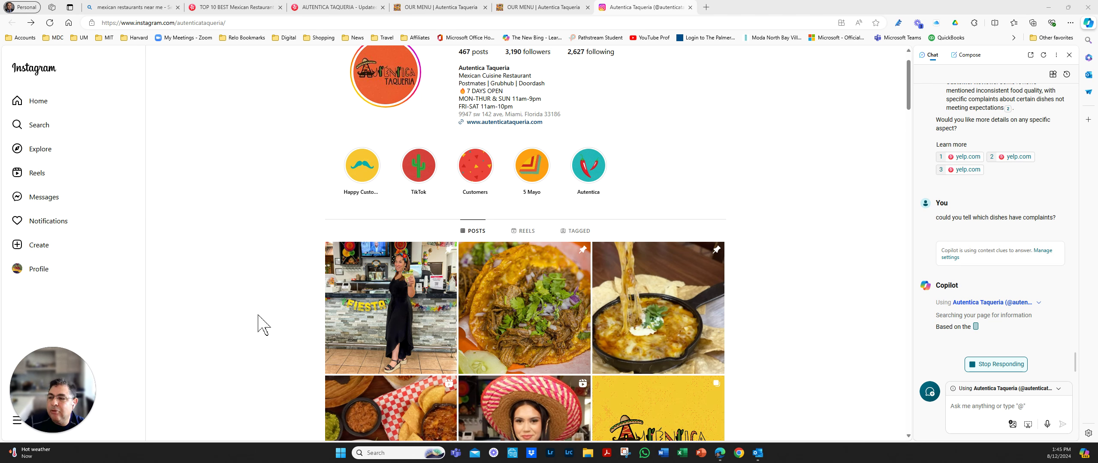